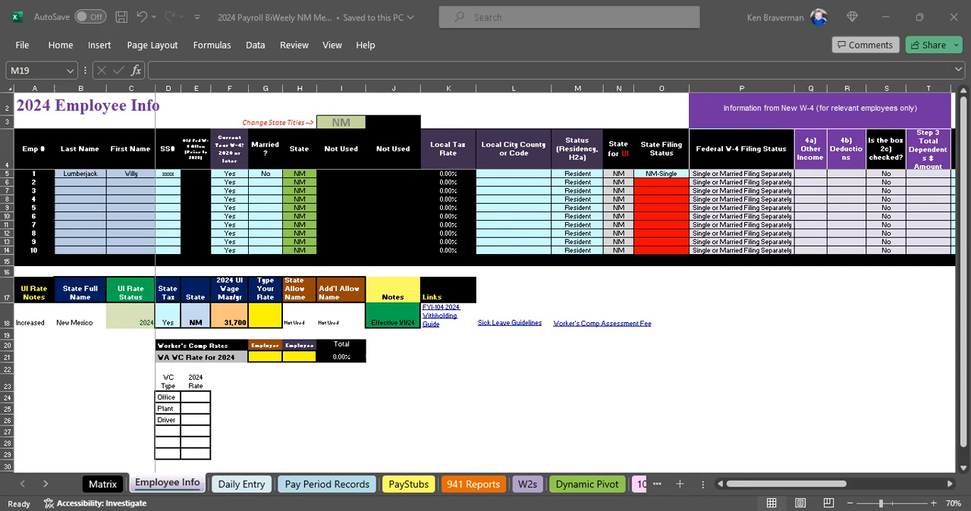
left_click(246, 211)
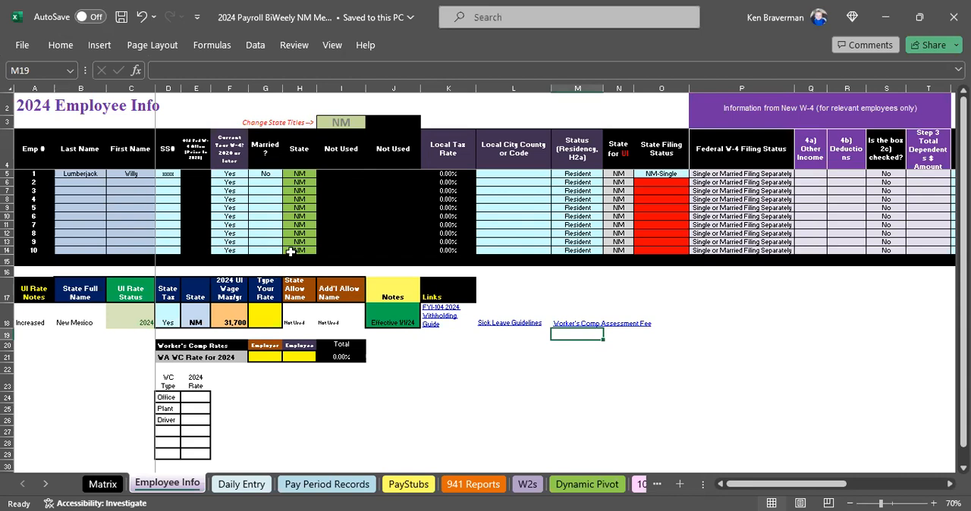
left_click(100, 241)
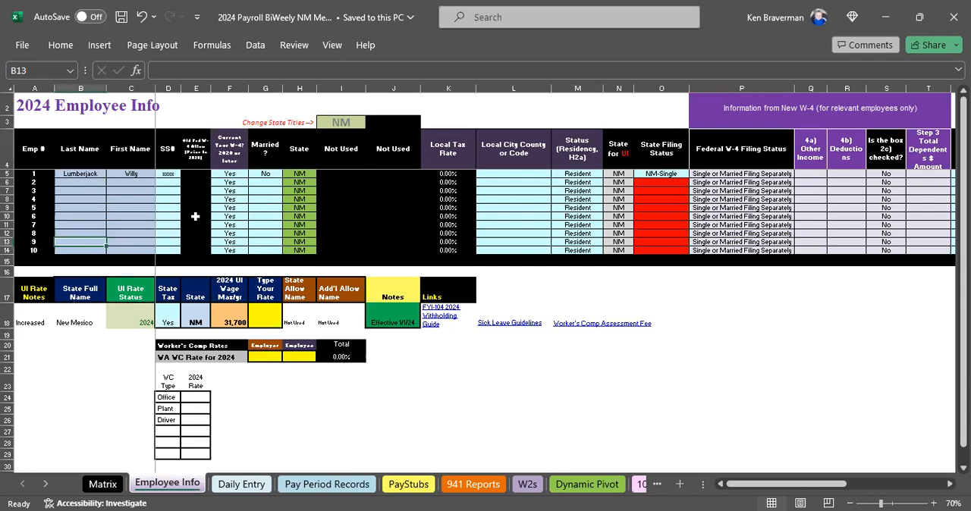
left_click(185, 200)
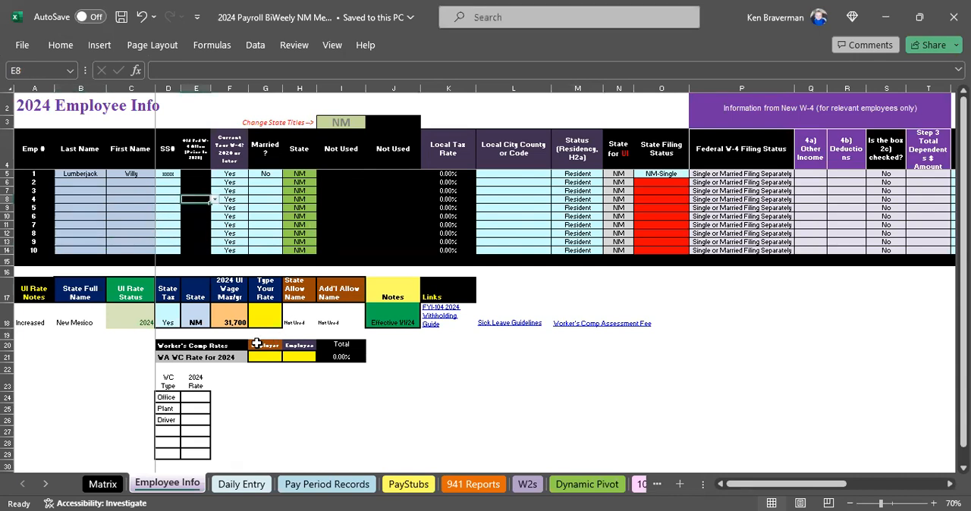
scroll(250, 343, "up", 2)
scroll(243, 343, "up", 2)
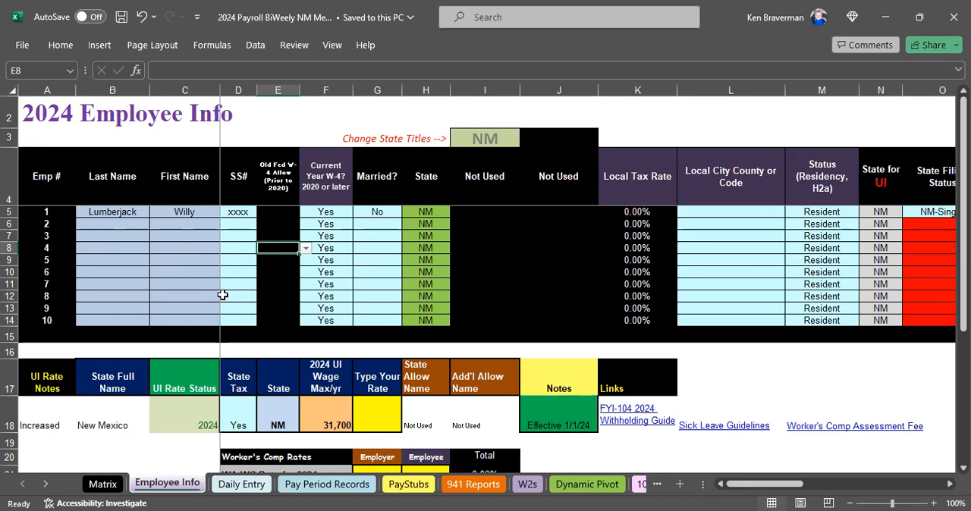
Check the payroll frequency and paycheck-delay answers on the Matrix sheet, and return to the Employee Info sheet.
left_click(107, 493)
left_click_drag(285, 137, 284, 152)
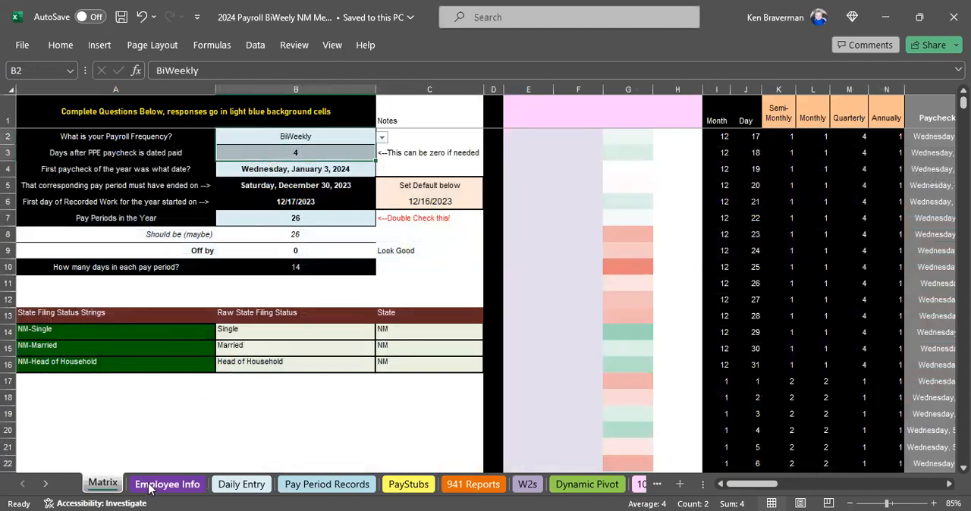
left_click(151, 486)
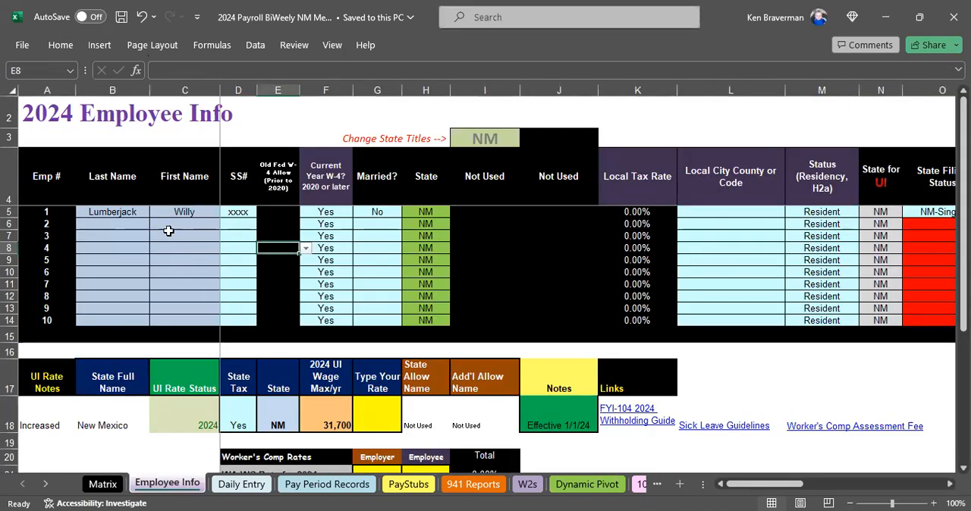
Examine the first employee's last name, first name and SS# cells.
left_click(124, 213)
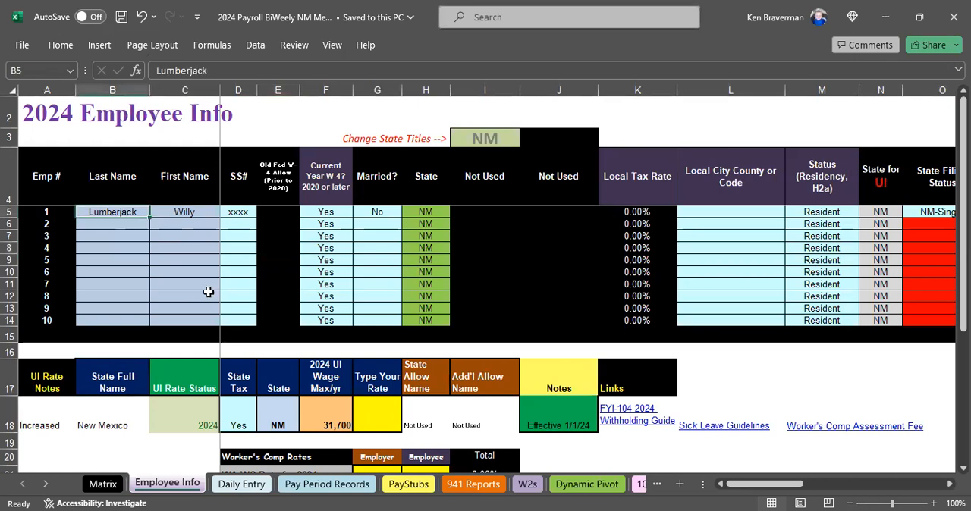
left_click(184, 212)
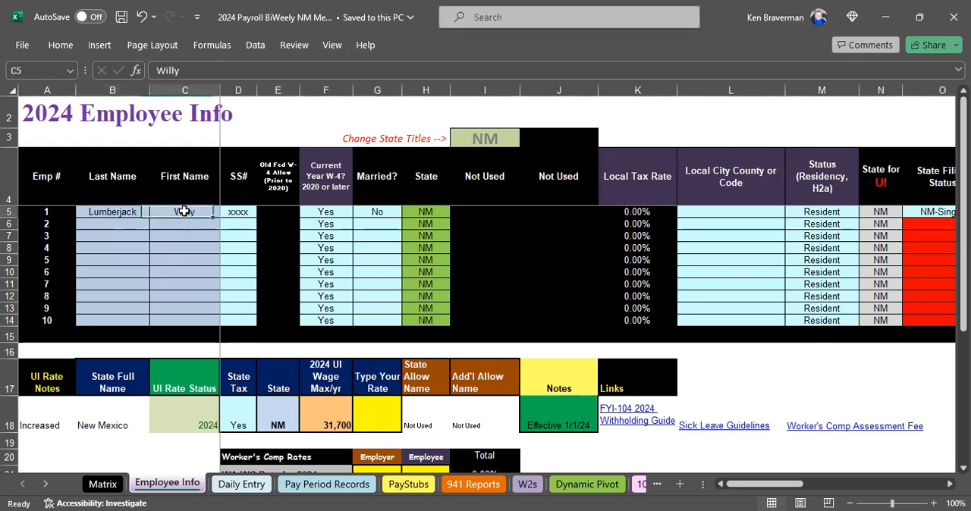
left_click(238, 215)
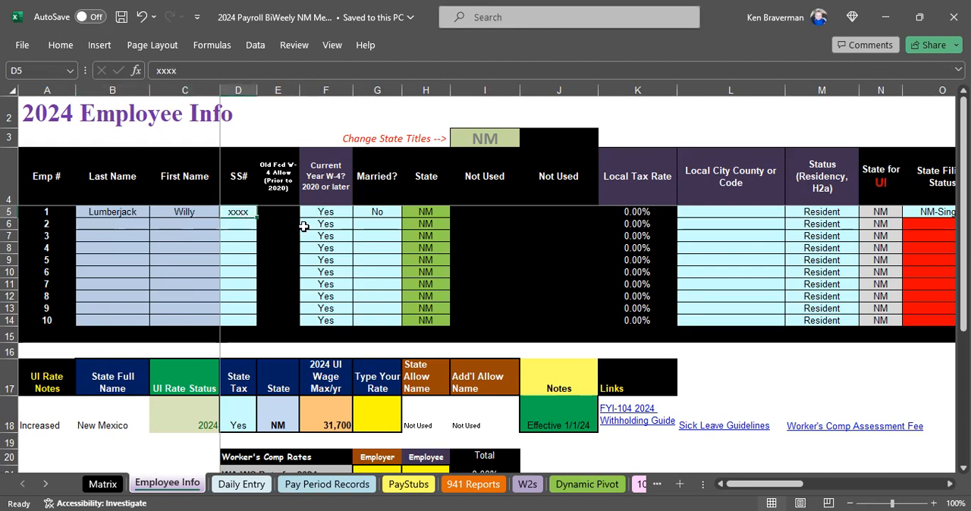
Switch the first employee's current-year W-4 answer to No, inspect the old W-4 allowance cell, and restore Yes.
left_click(327, 213)
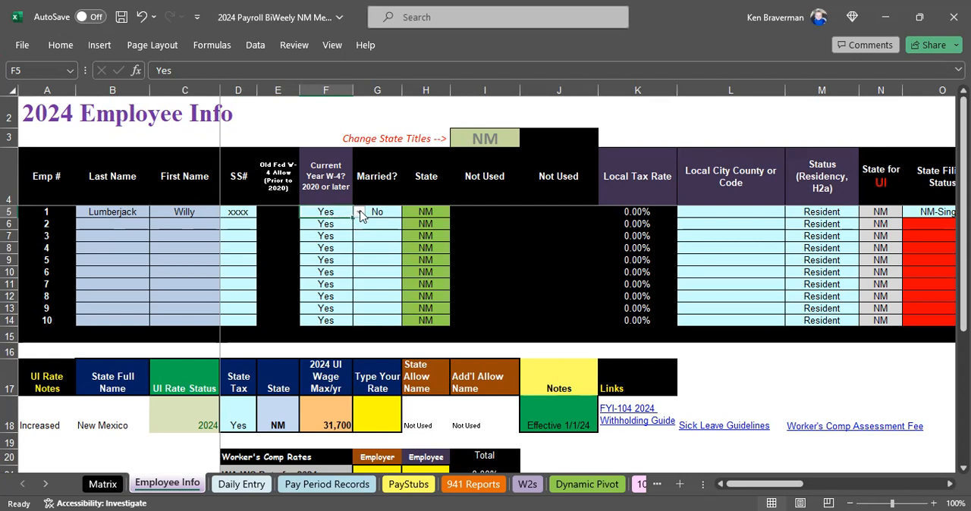
left_click(360, 213)
left_click(339, 240)
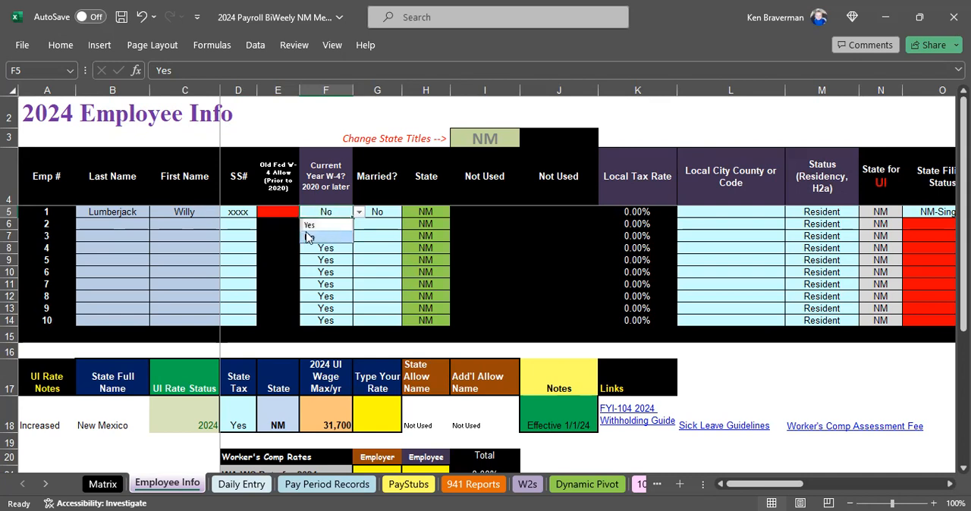
left_click(280, 212)
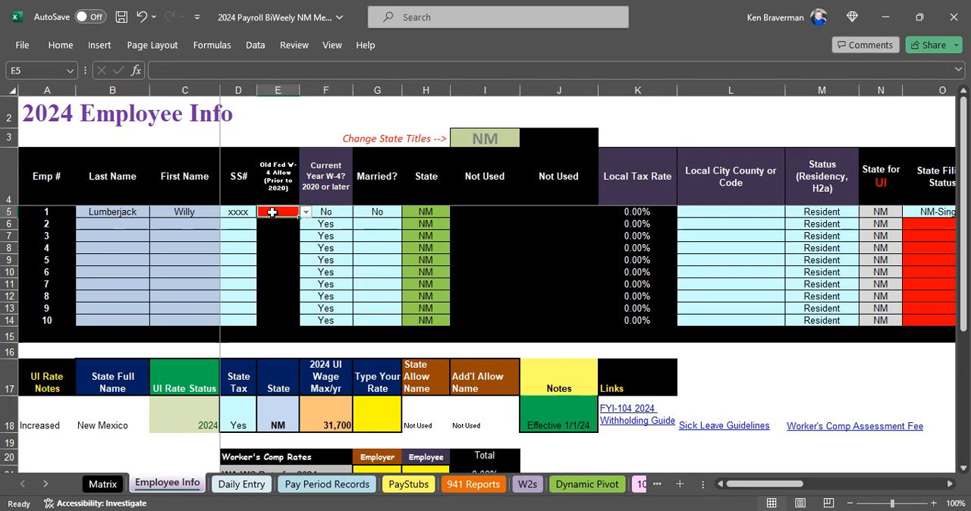
left_click(325, 214)
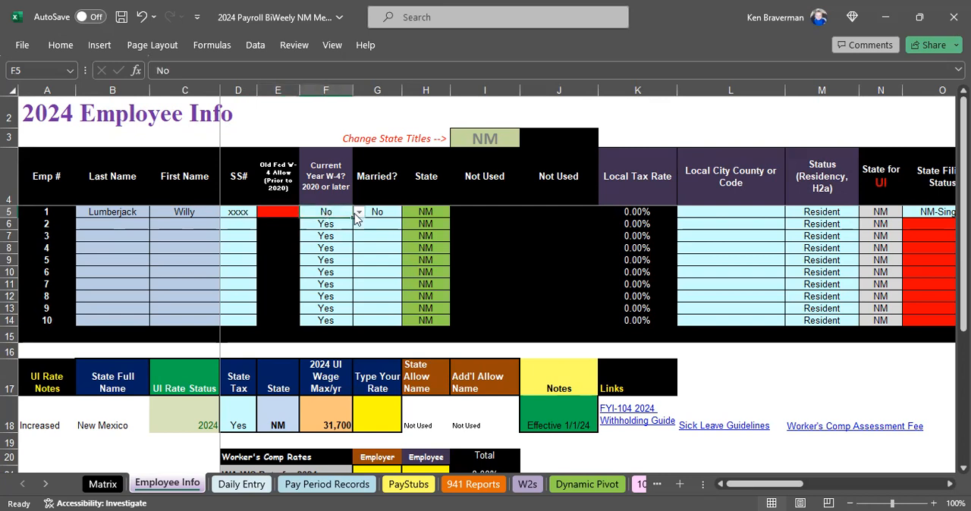
left_click(358, 213)
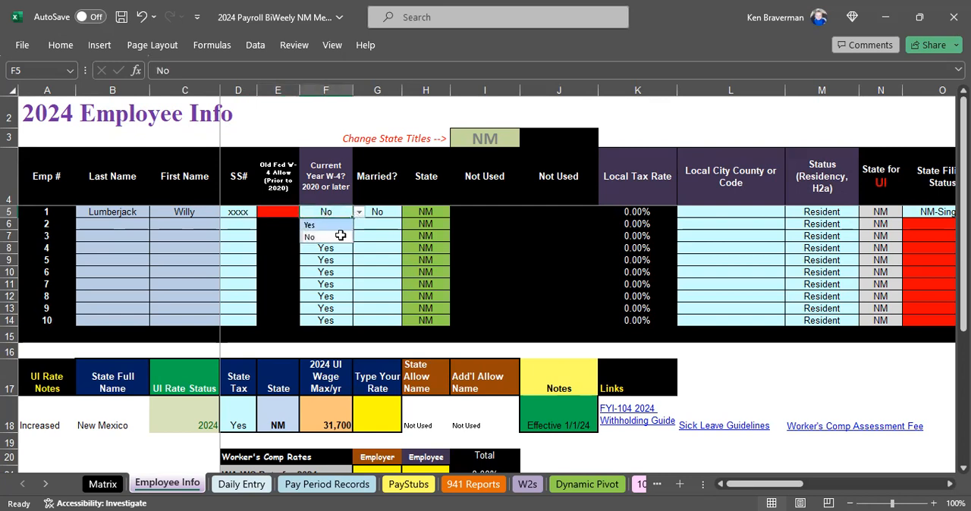
left_click(342, 226)
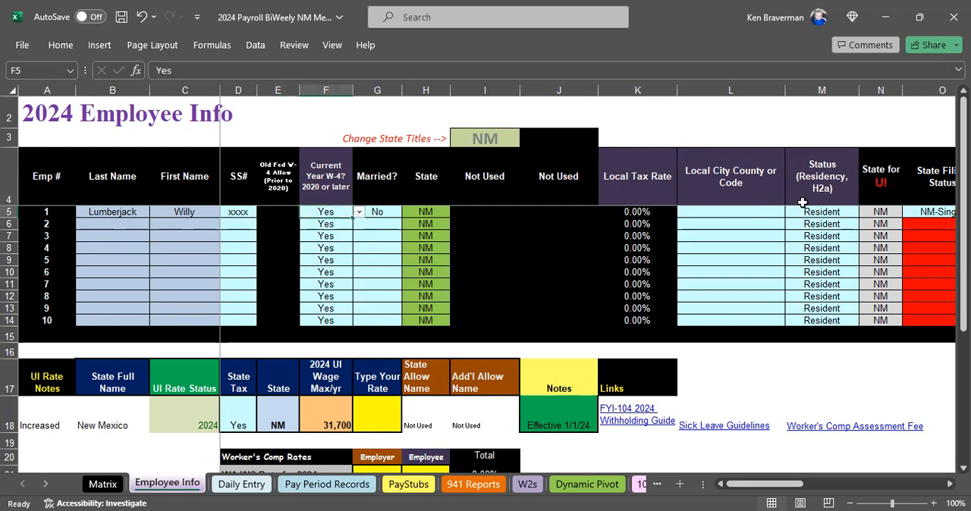
Go through the first employee's marital status, state, local tax, residency and state filing status fields.
left_click(374, 213)
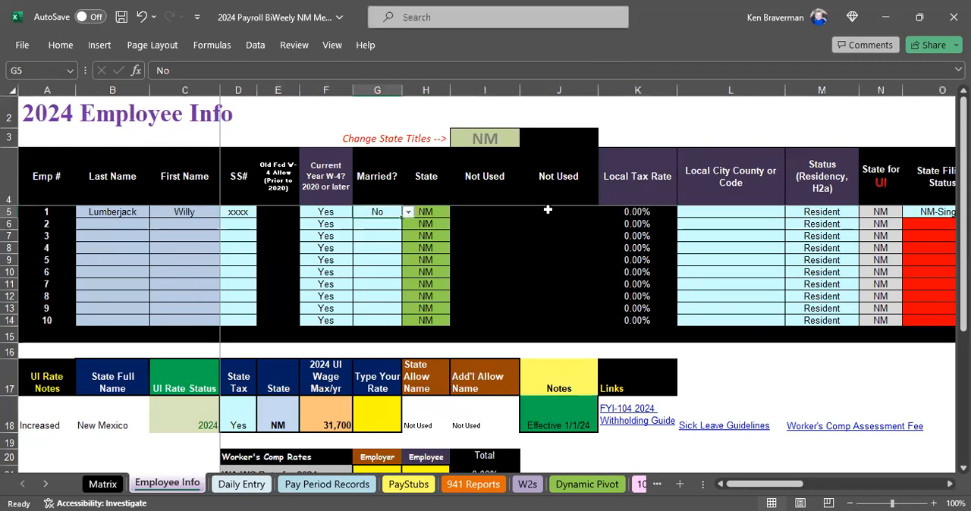
key("Right")
key("Right")
key("Right")
key("Right")
key("Right")
key("Right")
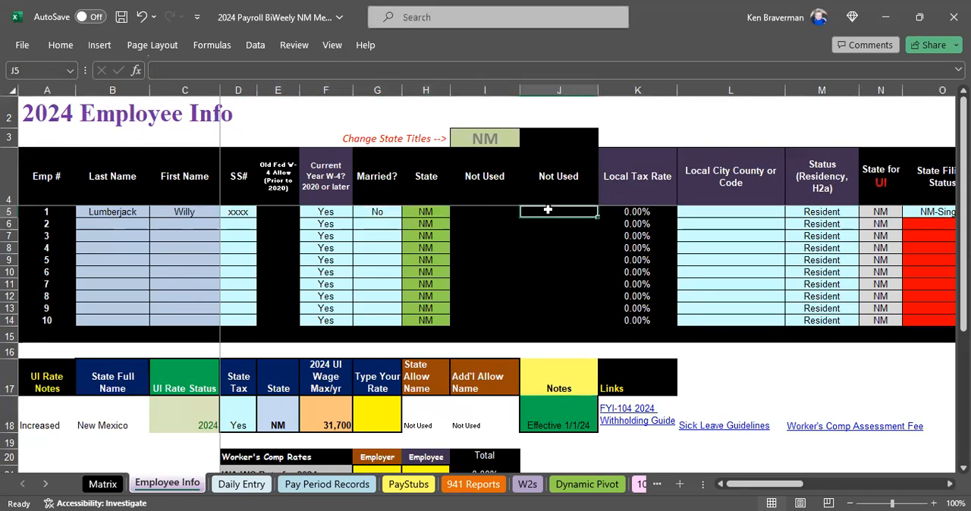
key("Left")
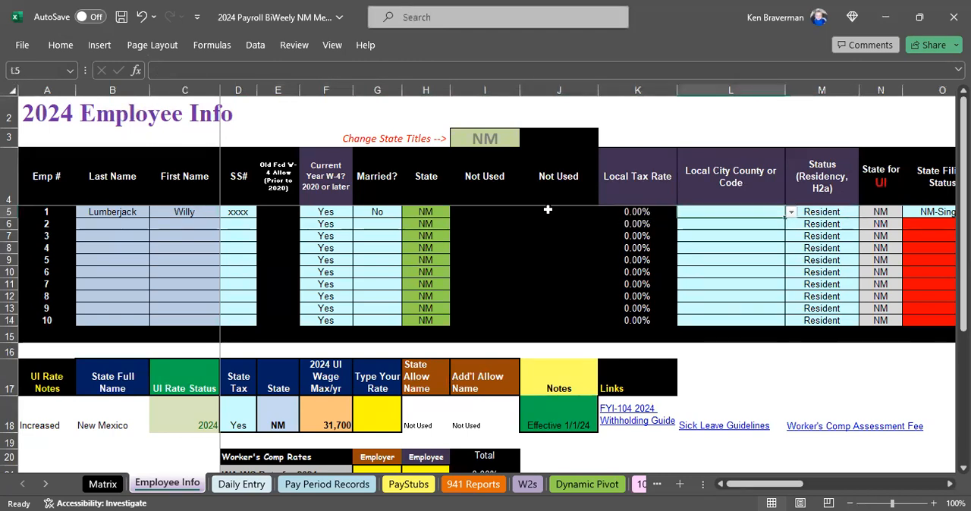
key("Right")
key("Right")
key("Right")
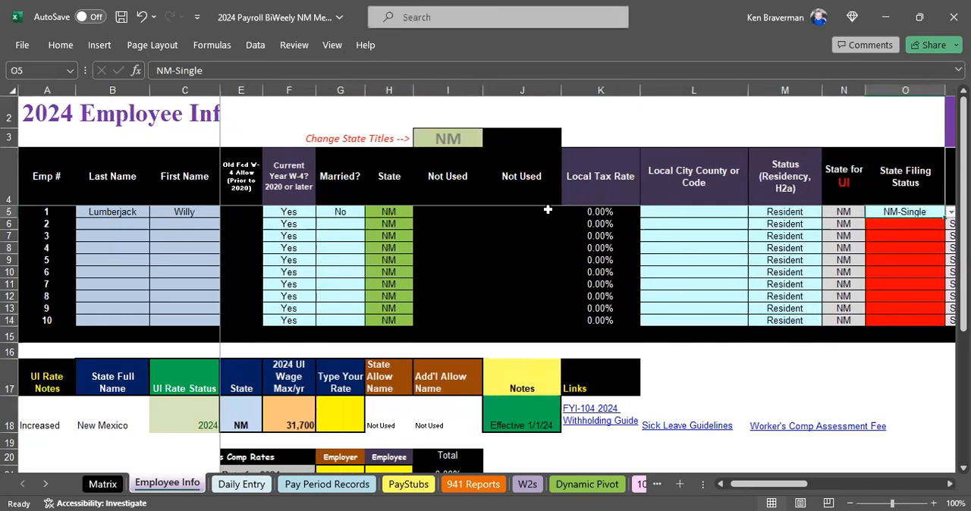
key("Left")
key("Left")
key("Down")
key("Up")
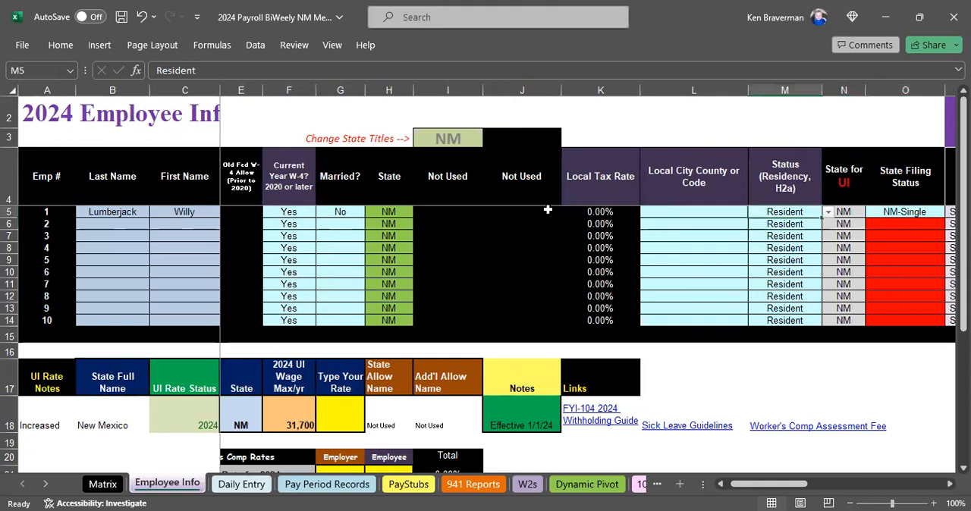
key("Left")
key("Right")
key("Right")
key("Right")
key("Right")
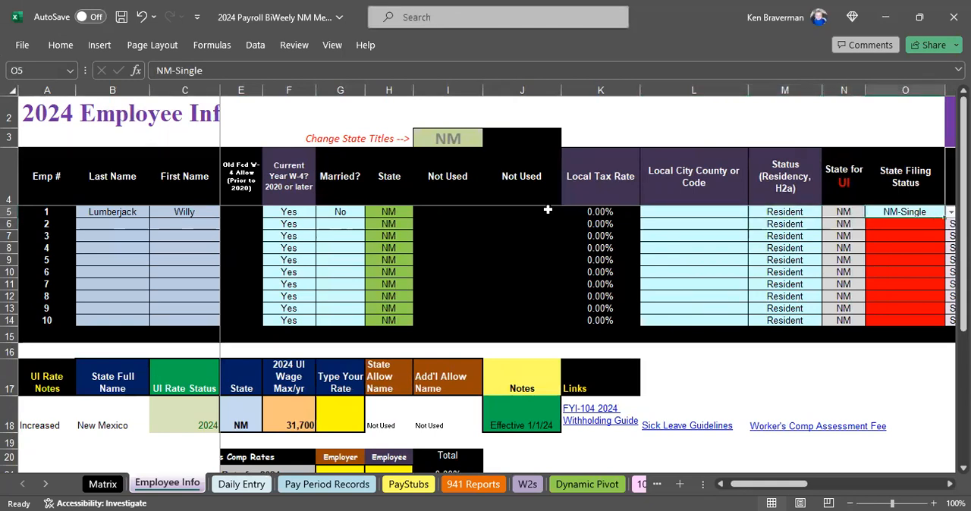
Examine the state filing status choices offered for the first employee without changing the selection.
key("Right")
key("Right")
key("Right")
key("Right")
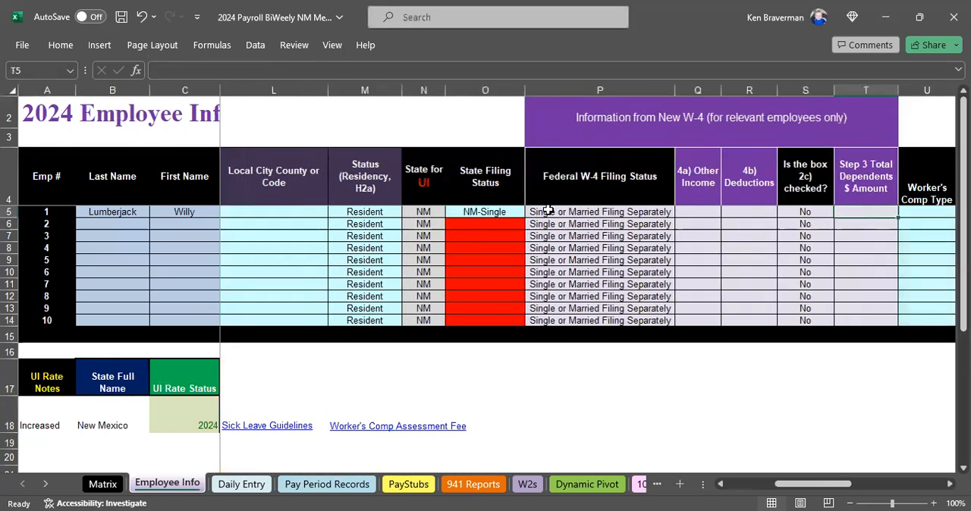
left_click(499, 202)
left_click(505, 212)
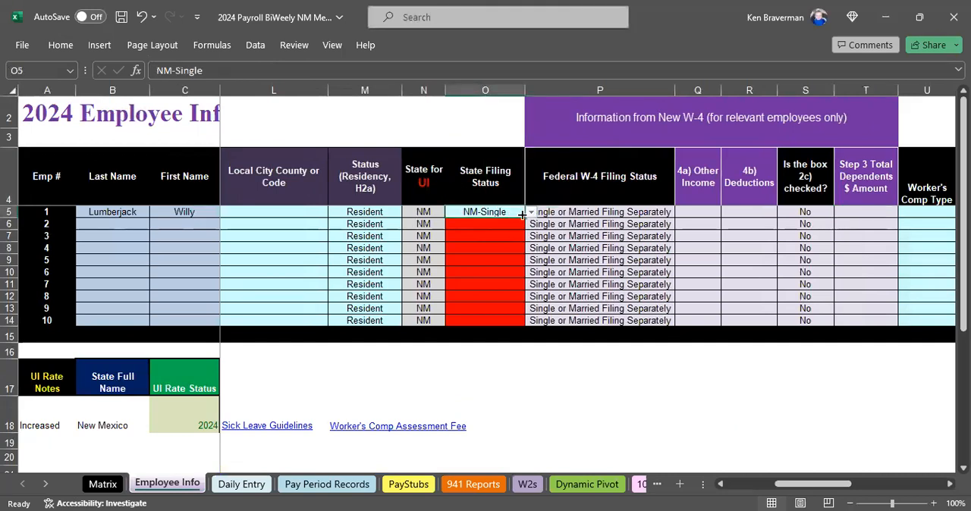
left_click(531, 213)
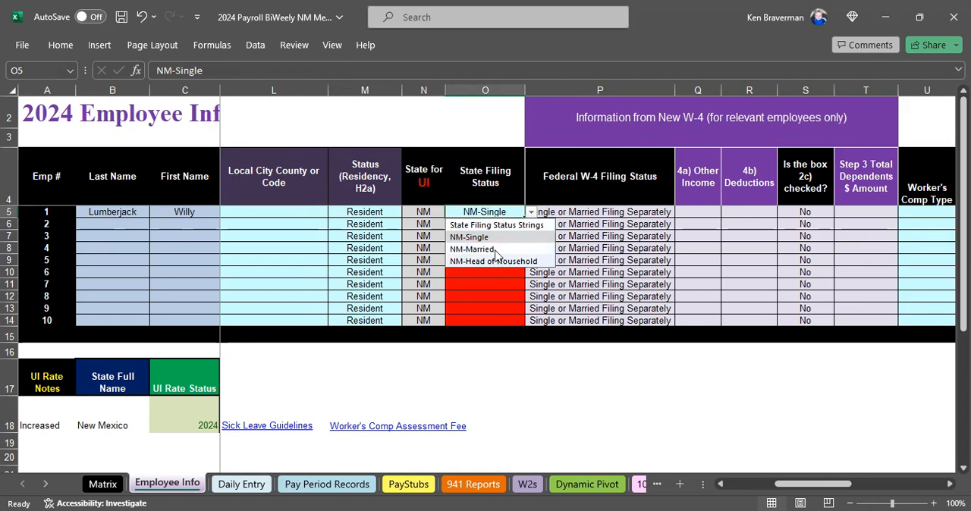
left_click(657, 213)
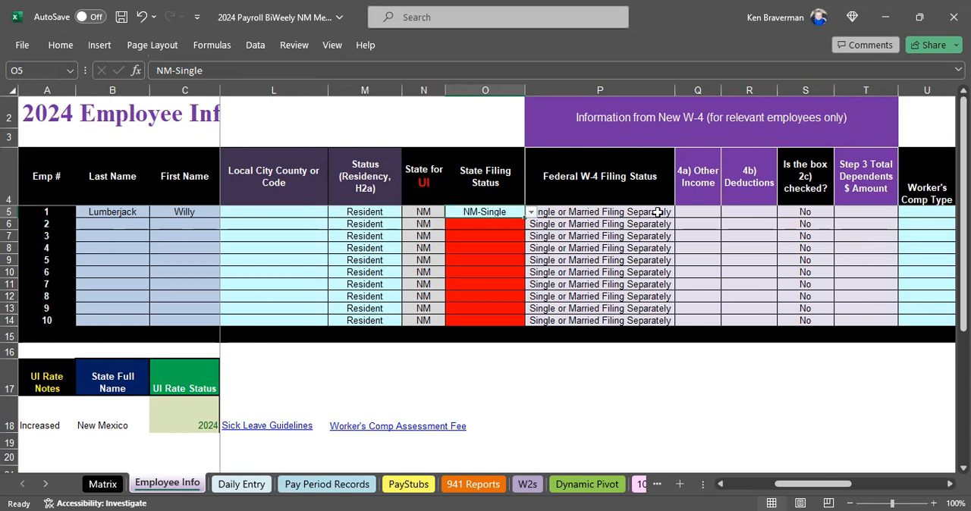
Examine the new W-4 fields for federal filing status, 4a other income and 4b deductions.
key("Right")
key("Right")
key("Right")
key("Right")
key("Right")
key("Right")
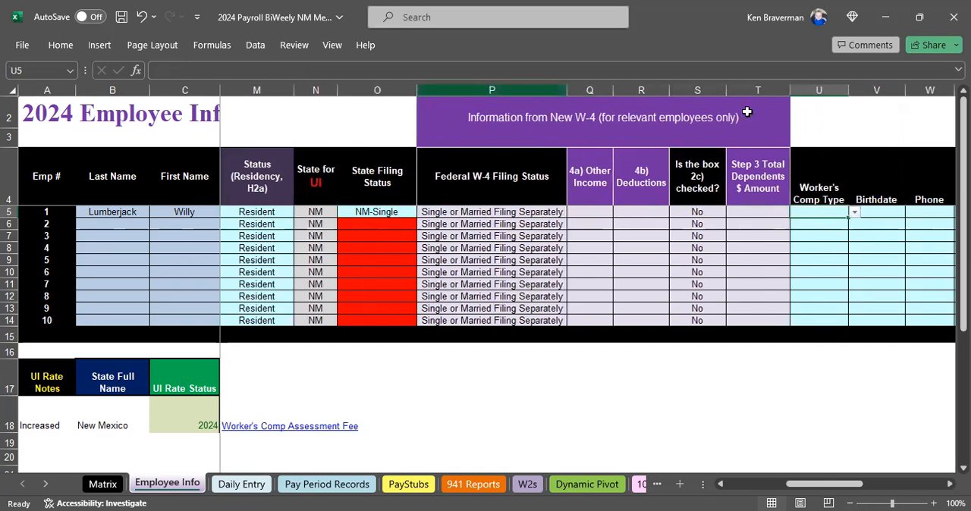
left_click(569, 212)
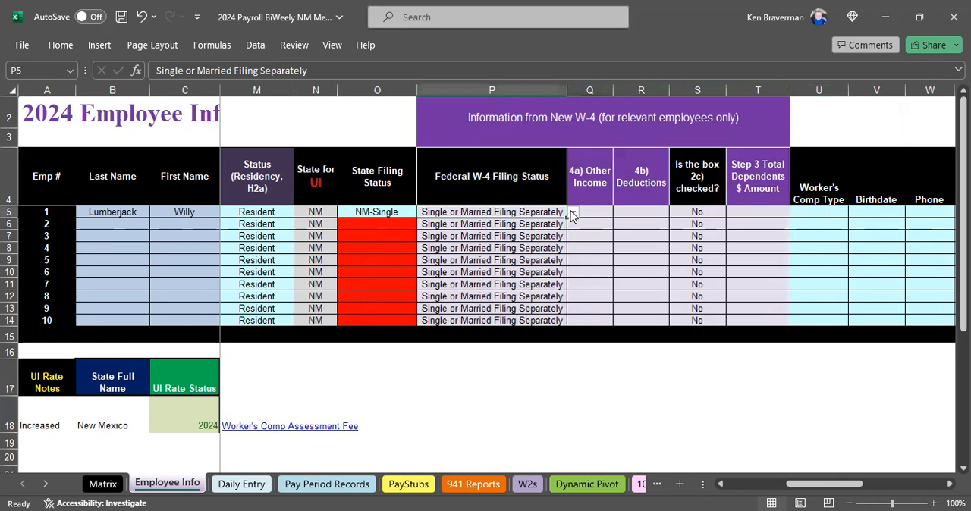
left_click(572, 214)
left_click(573, 213)
left_click(592, 187)
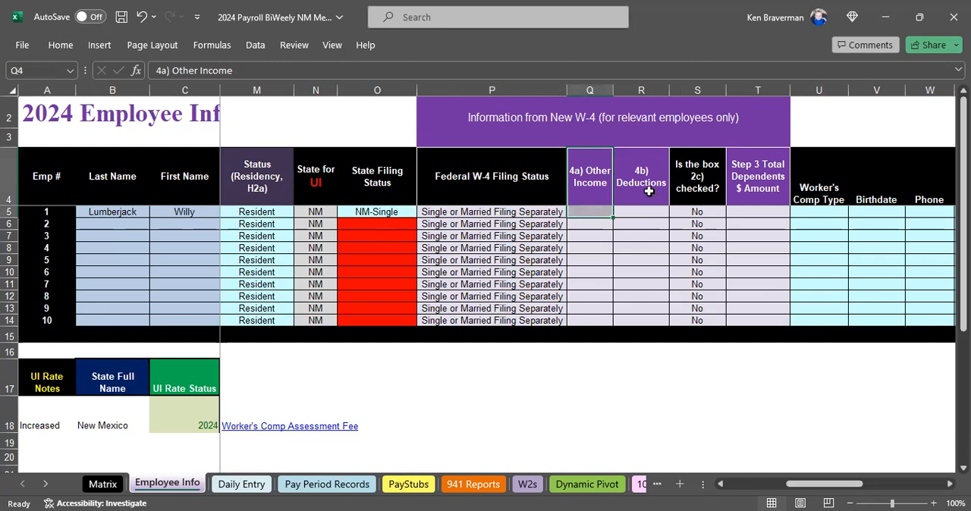
left_click(649, 191)
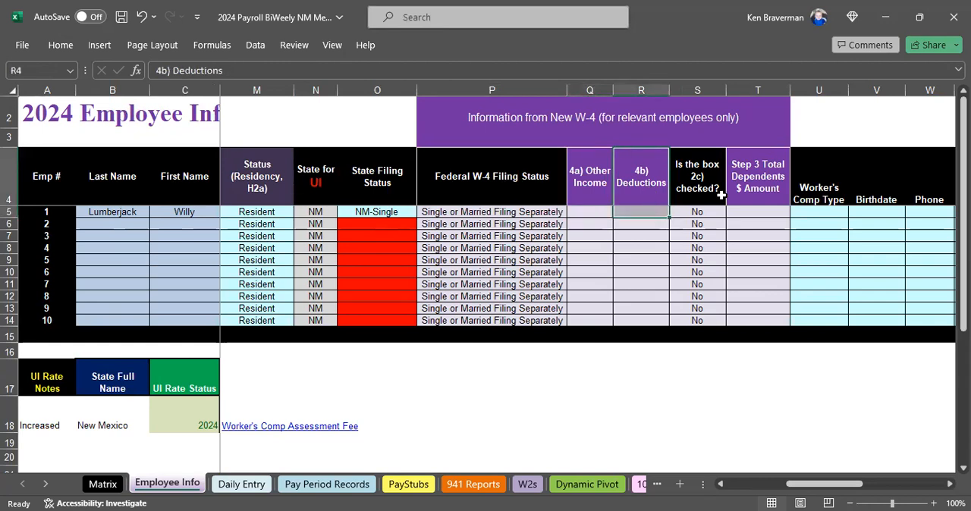
Switch the first employee's box 2c answer to Yes and back to No.
left_click_drag(706, 194, 709, 215)
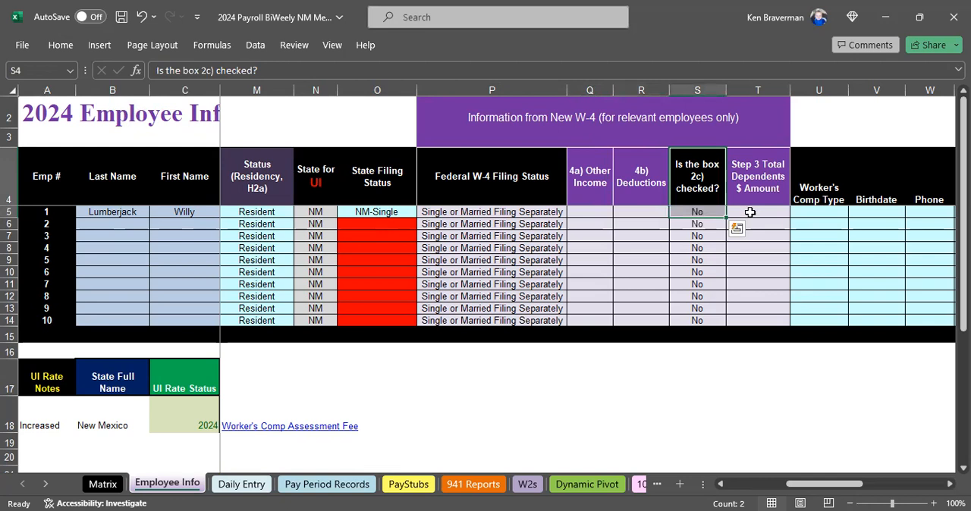
left_click(706, 214)
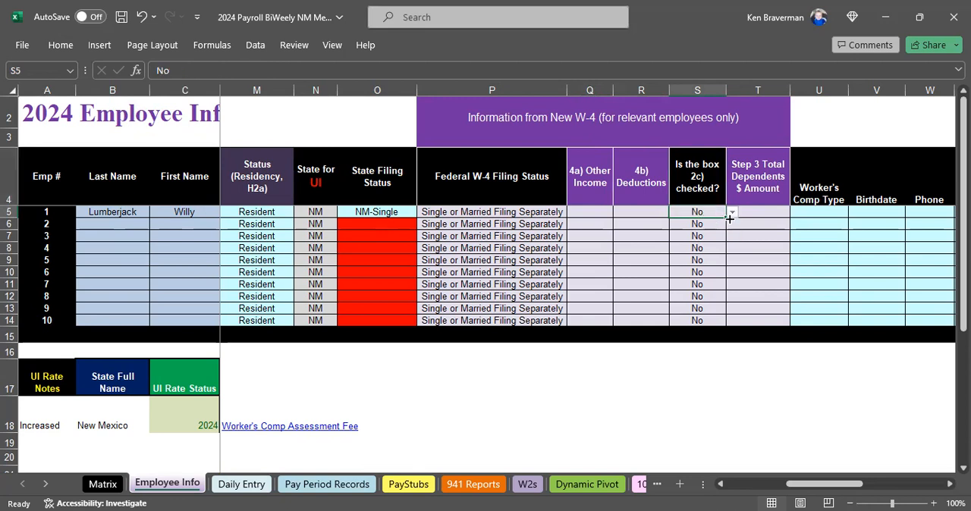
left_click(731, 214)
left_click(719, 227)
left_click(732, 213)
left_click(718, 238)
Enter 2000 as the first employee's Step 3 total dependents amount, and clear the entry again.
left_click(756, 193)
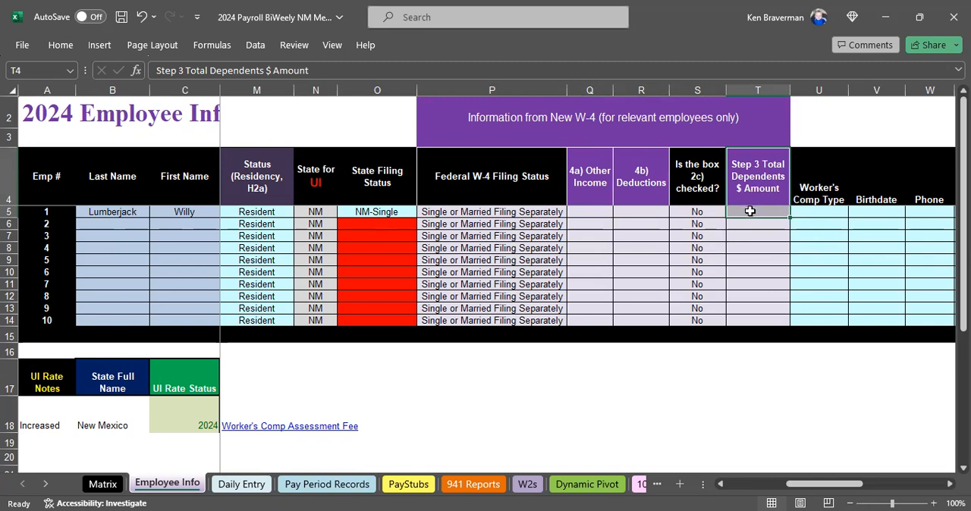
left_click(751, 212)
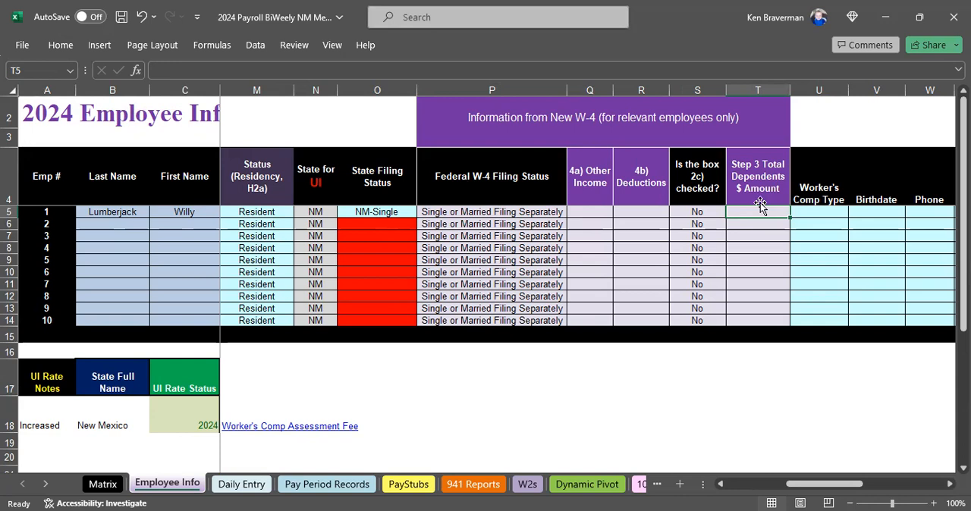
type("2000")
key("ctrl+Return")
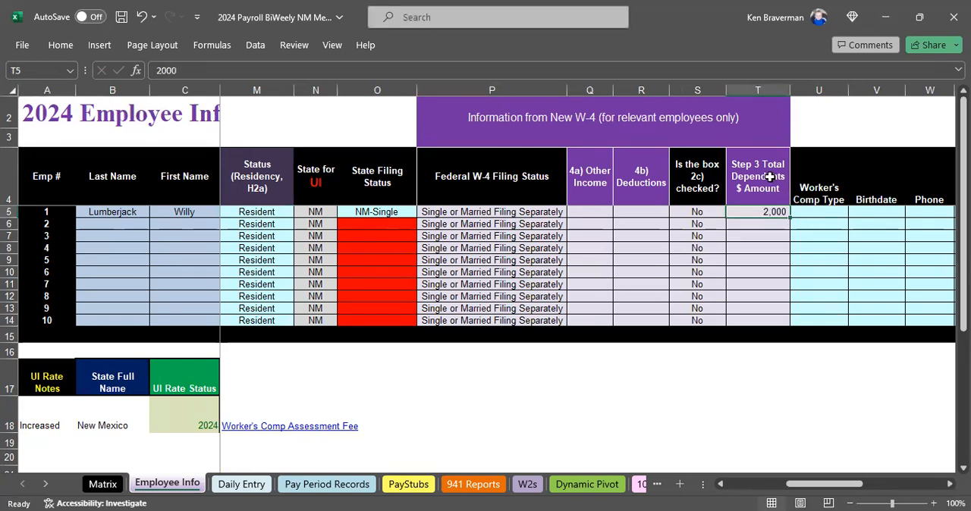
key("Delete")
Go through the first employee's worker's comp, contact and sick-leave fields up to the sick hours accrued per hour worked.
key("Right")
key("Right")
key("Right")
key("Right")
key("Right")
key("Right")
key("Right")
key("Right")
key("Right")
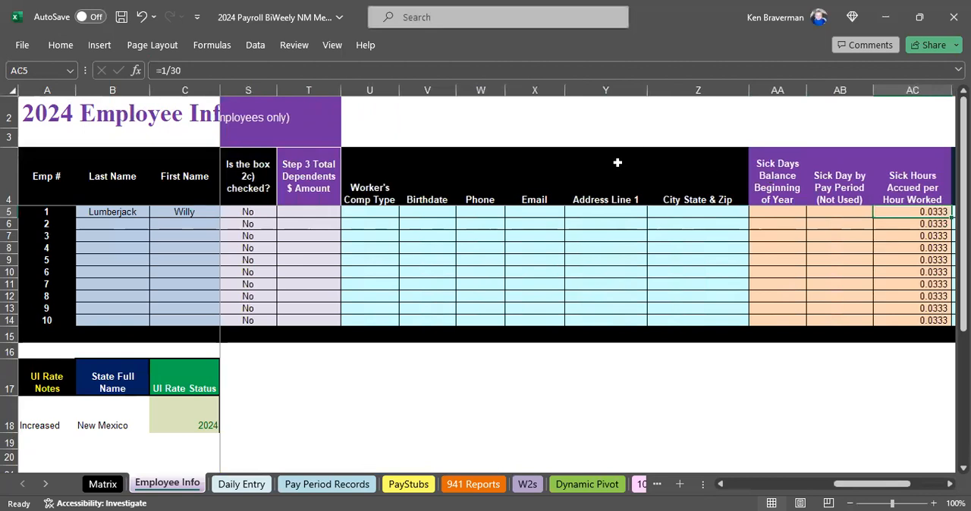
Examine the first employee's contact, sick-leave, hire date and State UI fields through the end of the row.
left_click_drag(383, 203, 726, 213)
key("Down")
key("Right")
key("Right")
key("Right")
key("Right")
key("Right")
key("Right")
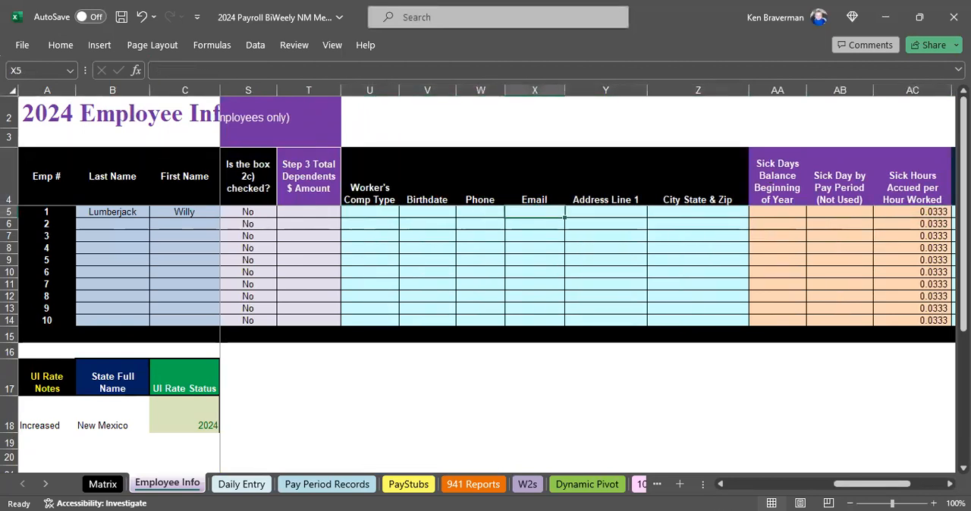
key("Right")
key("Right")
key("Right")
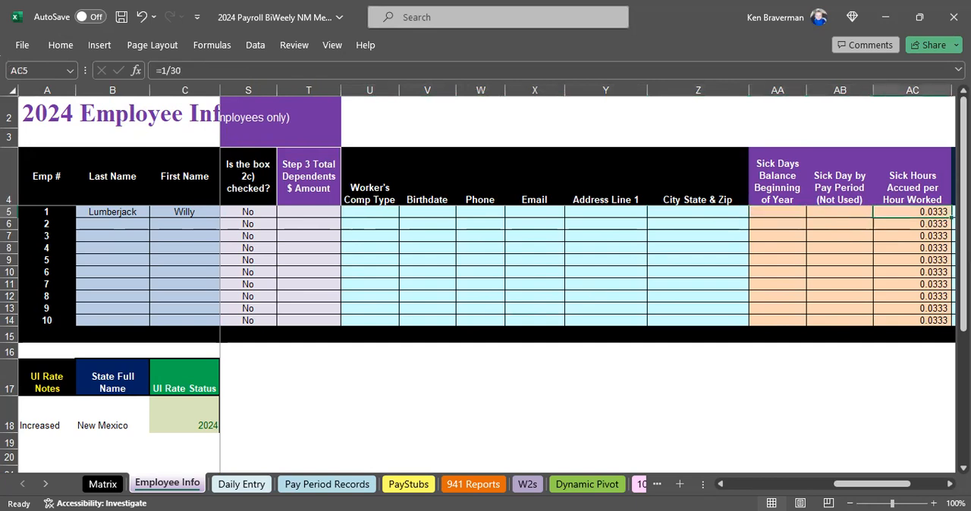
key("Right")
key("Right")
key("Right")
key("Right")
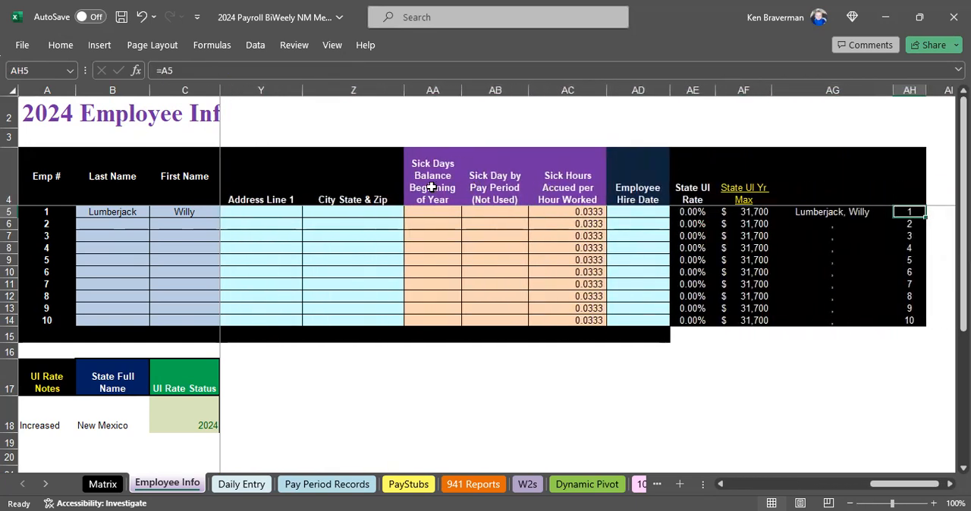
Enter 64 as the first employee's sick days balance at the beginning of the year, and clear the entry again.
left_click_drag(432, 186, 486, 188)
left_click(431, 237)
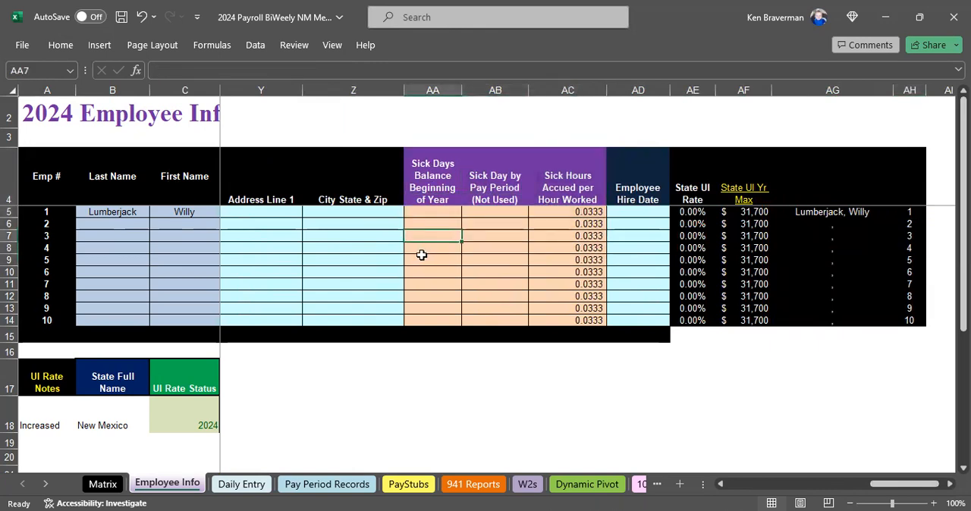
left_click(420, 212)
type("64")
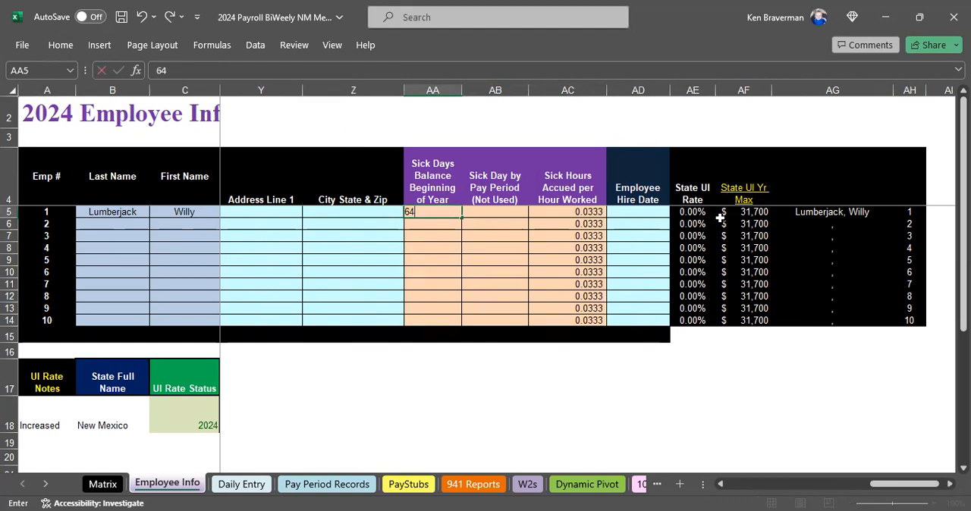
key("ctrl+Return")
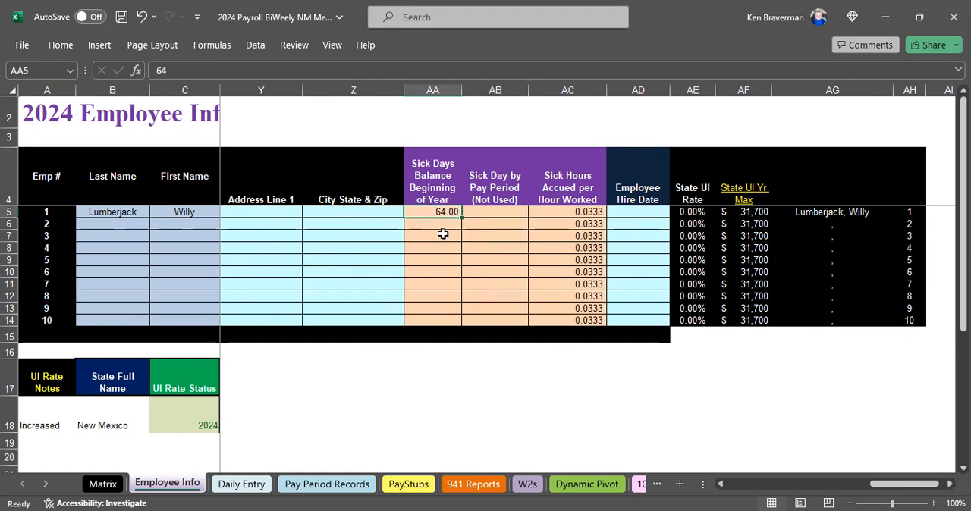
key("Delete")
Inspect the formula behind the first employee's sick hours accrued per hour worked.
key("Right")
key("Right")
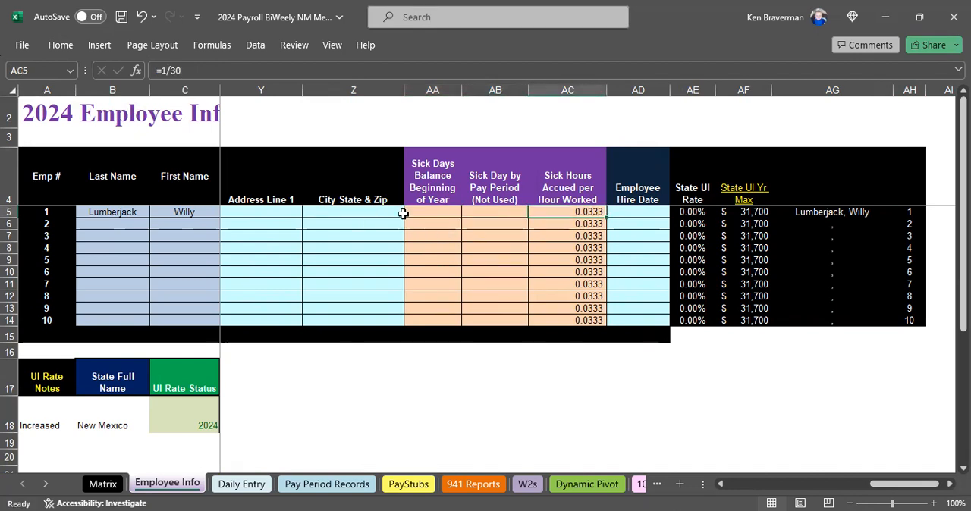
left_click(559, 190)
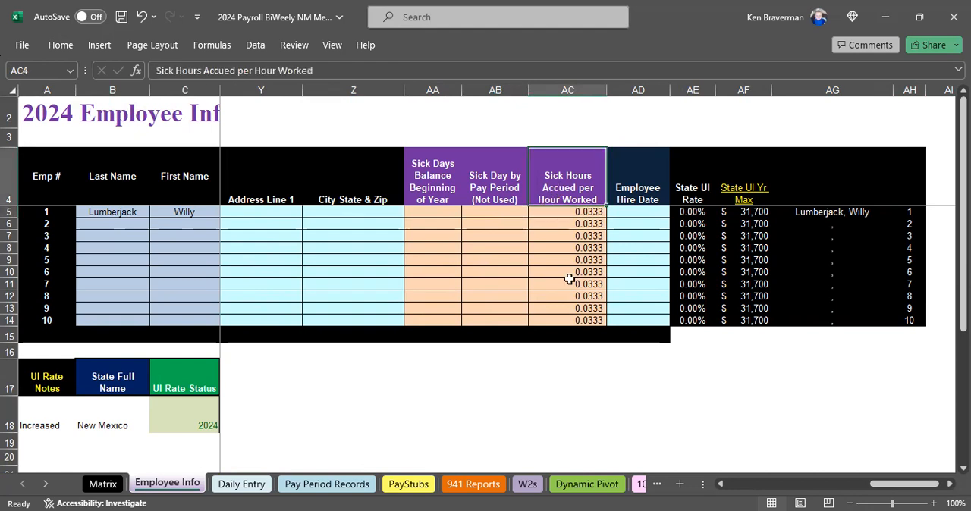
left_click(568, 211)
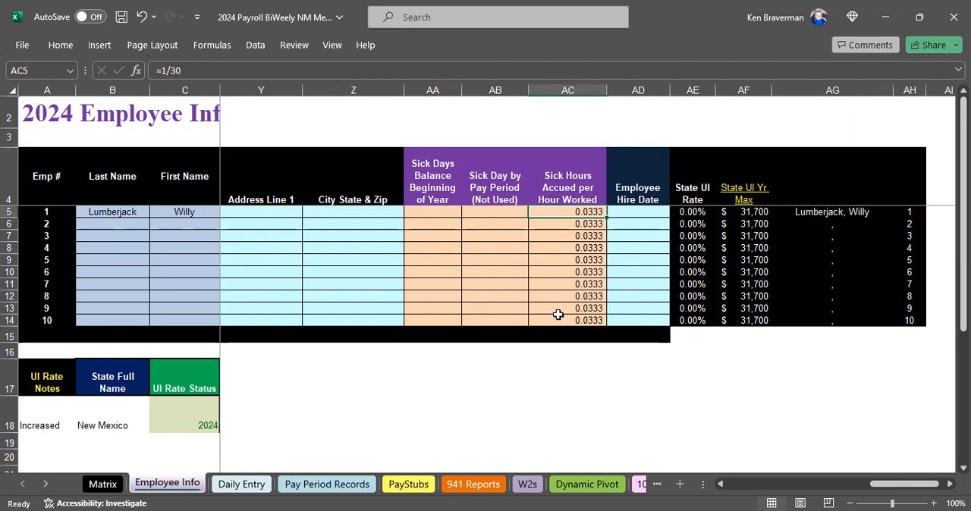
Test the sick-hour accrual for 60 worked hours with =AC5*60 in AC3, and clear the test formula.
left_click(571, 135)
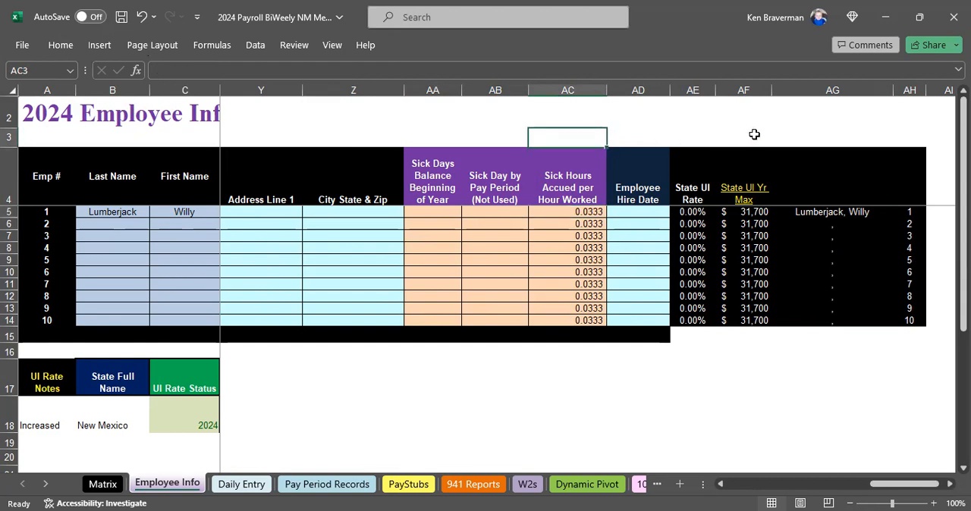
type("=")
key("Down")
key("Down")
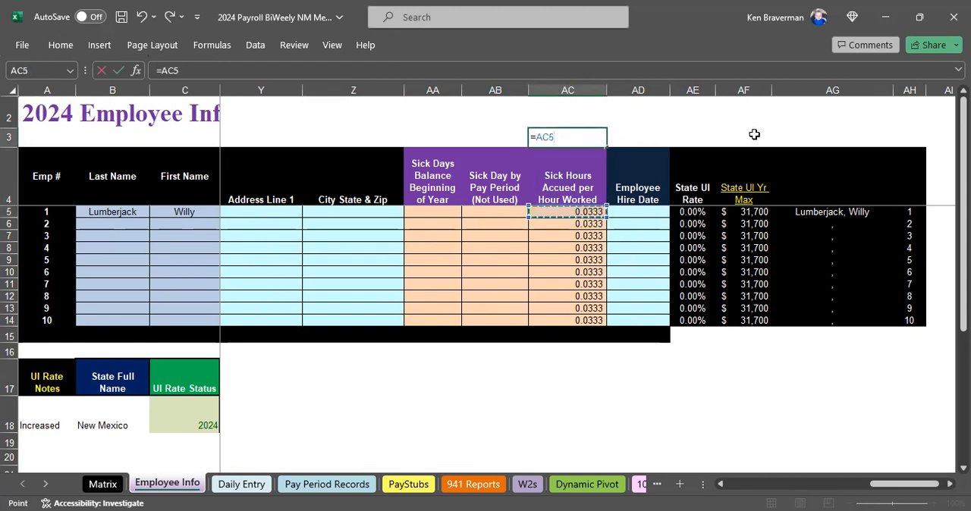
type("*60")
key("Return")
key("Up")
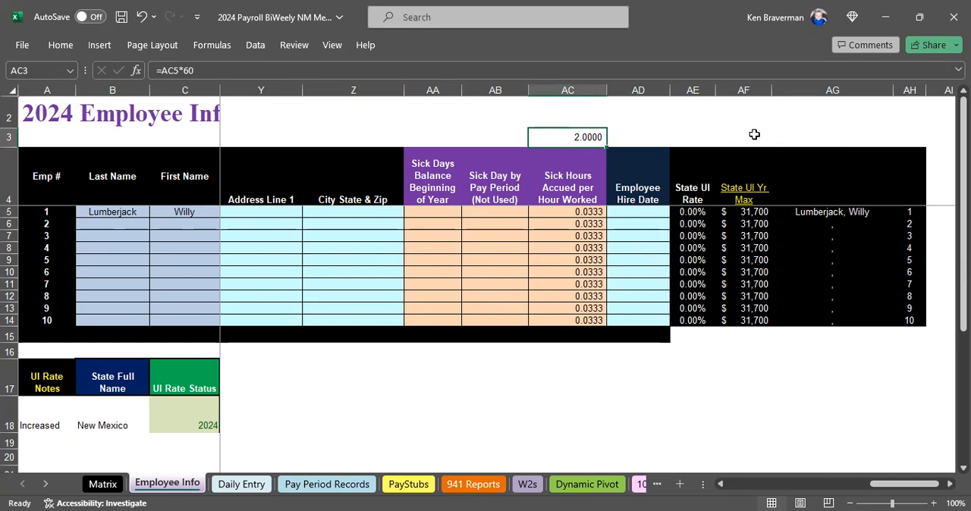
key("Delete")
key("Down")
key("Down")
key("Down")
key("Up")
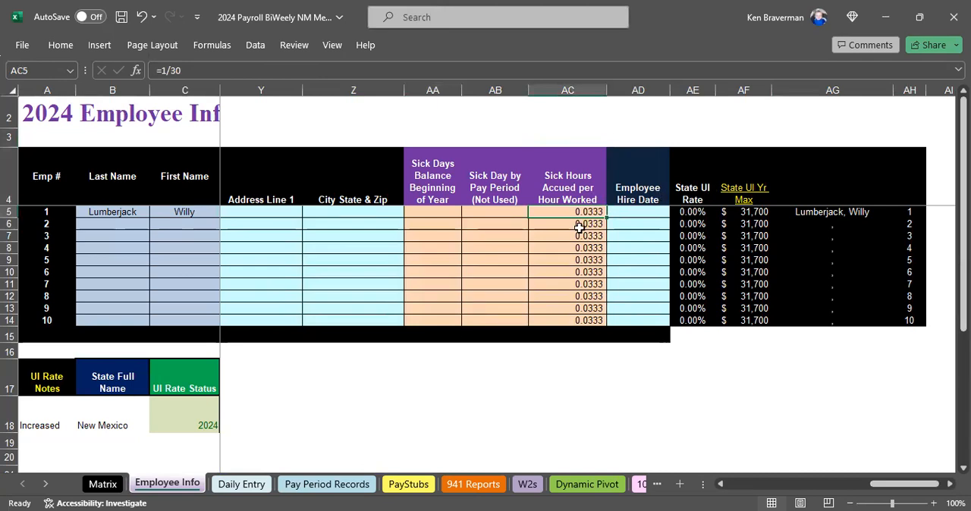
Check the New Mexico unemployment insurance settings below the employee list, including the 2024 UI wage maximum.
left_click_drag(887, 486, 736, 485)
scroll(331, 305, "down", 3)
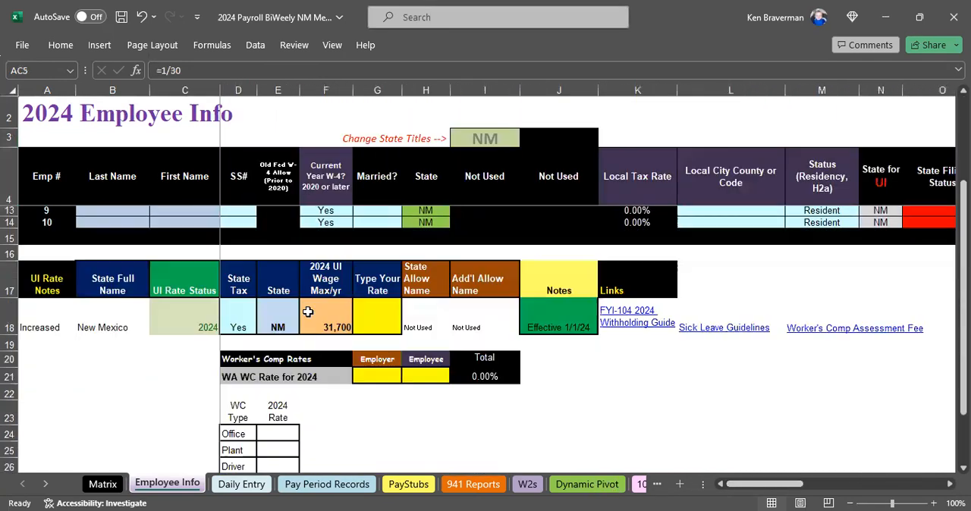
left_click(387, 319)
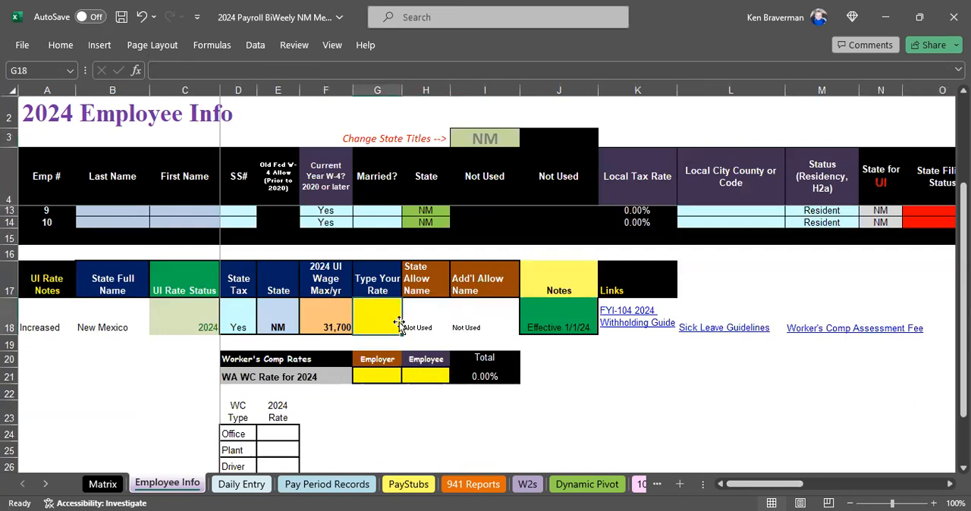
scroll(379, 326, "up", 2)
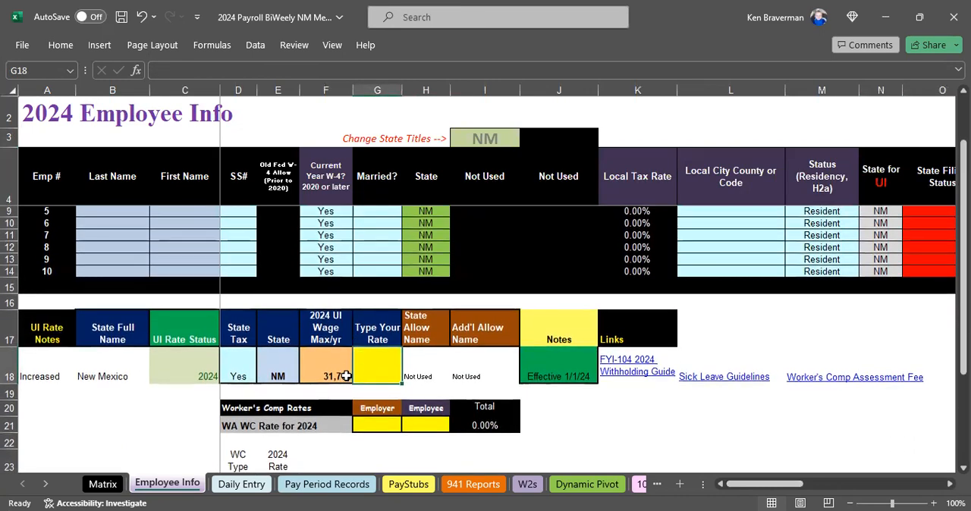
left_click(343, 375)
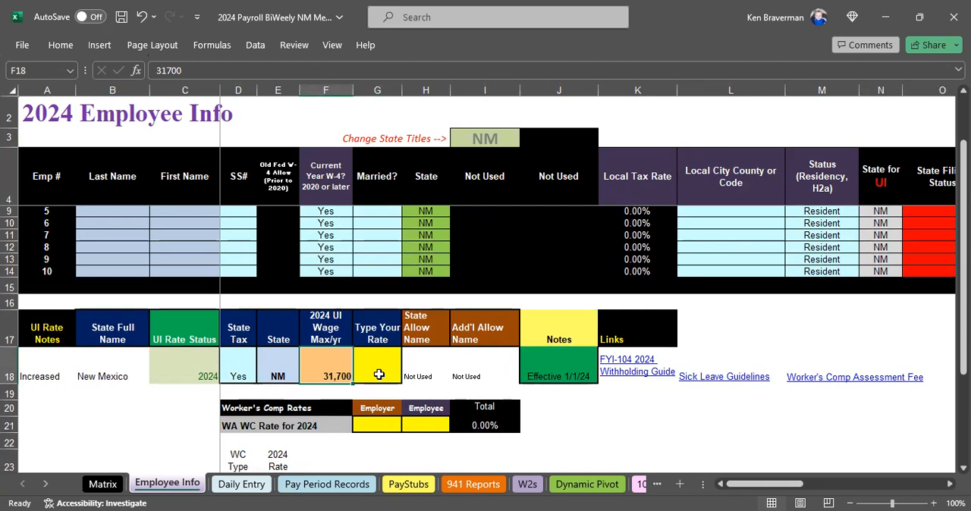
Enter 1% as the New Mexico unemployment insurance rate, and clear the entry again.
left_click(379, 375)
type("1")
key("Return")
key("Up")
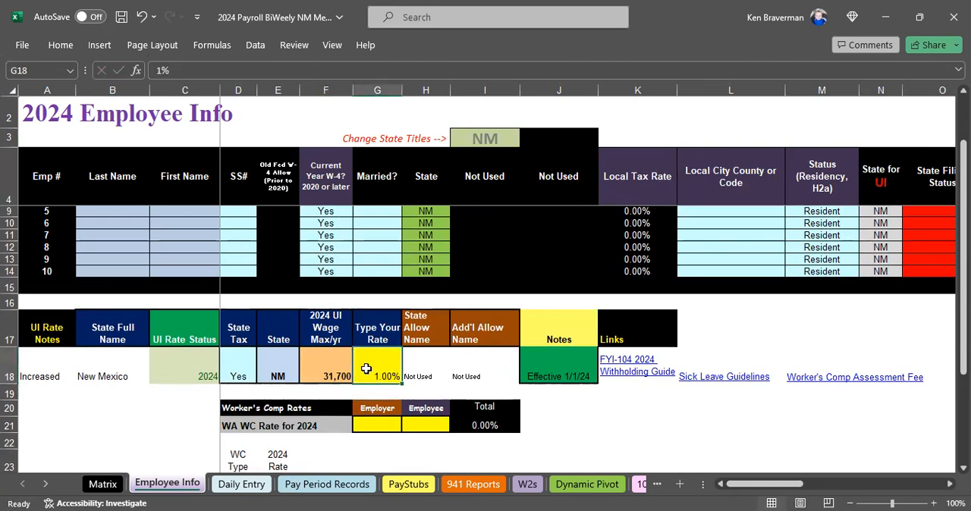
key("Delete")
scroll(436, 308, "up", 2)
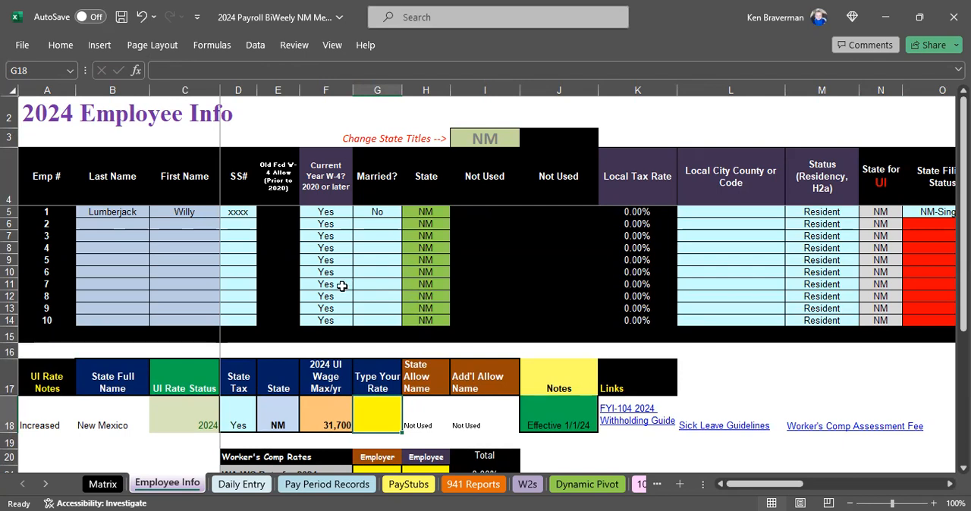
Review the Daily Entry sheet's sick day hours used, regular hours, employee name and date columns.
left_click(232, 484)
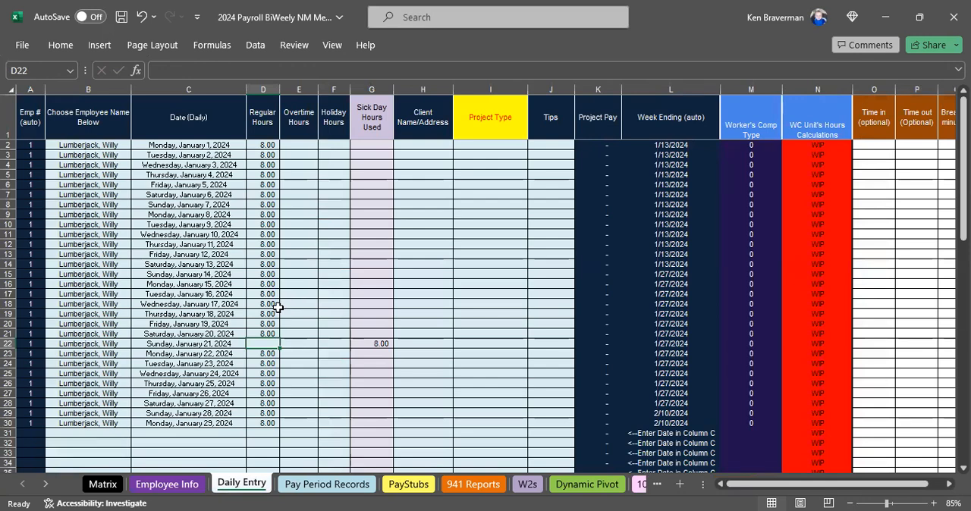
scroll(277, 308, "up", 1)
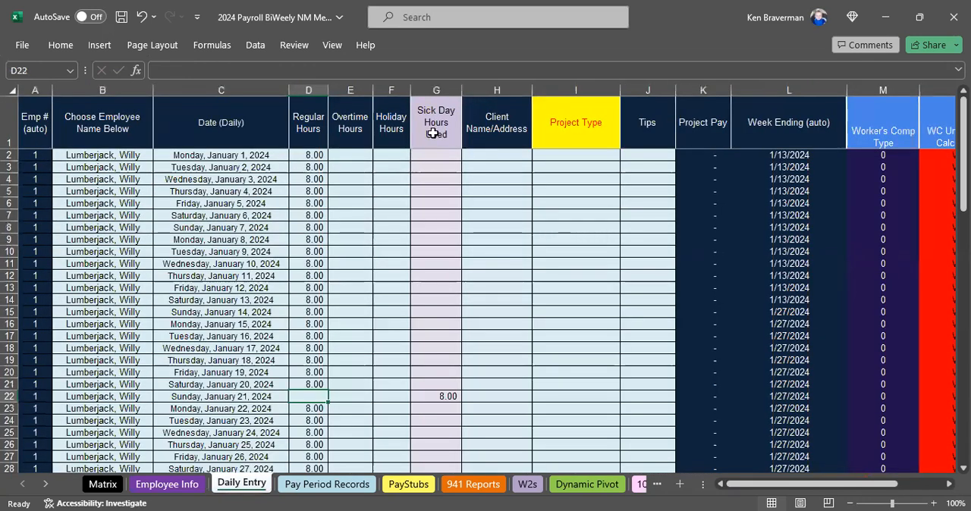
left_click(445, 396)
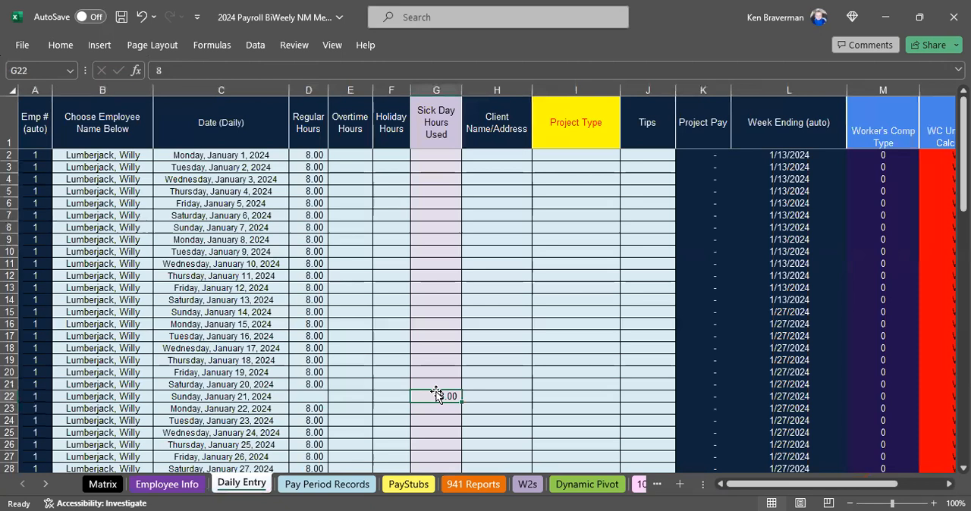
left_click_drag(431, 138, 400, 251)
left_click(311, 136)
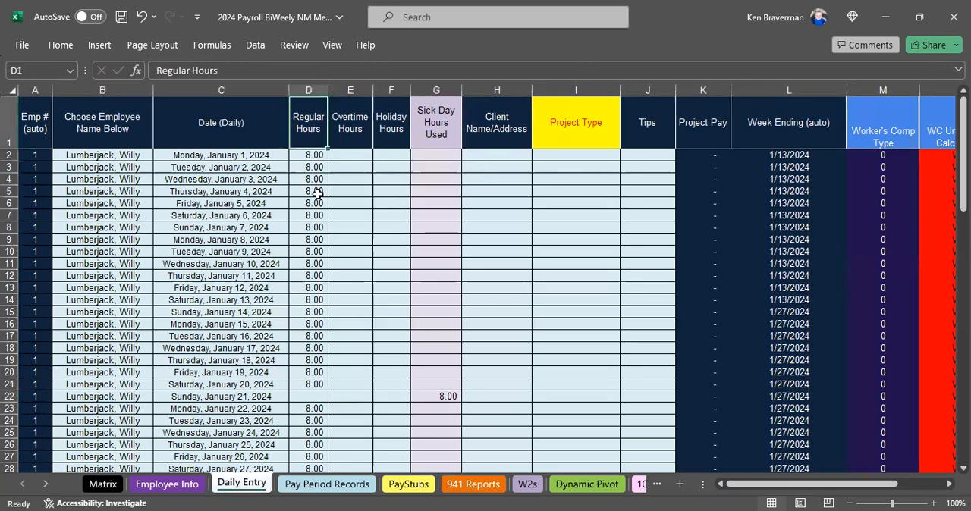
left_click(314, 274, "shift")
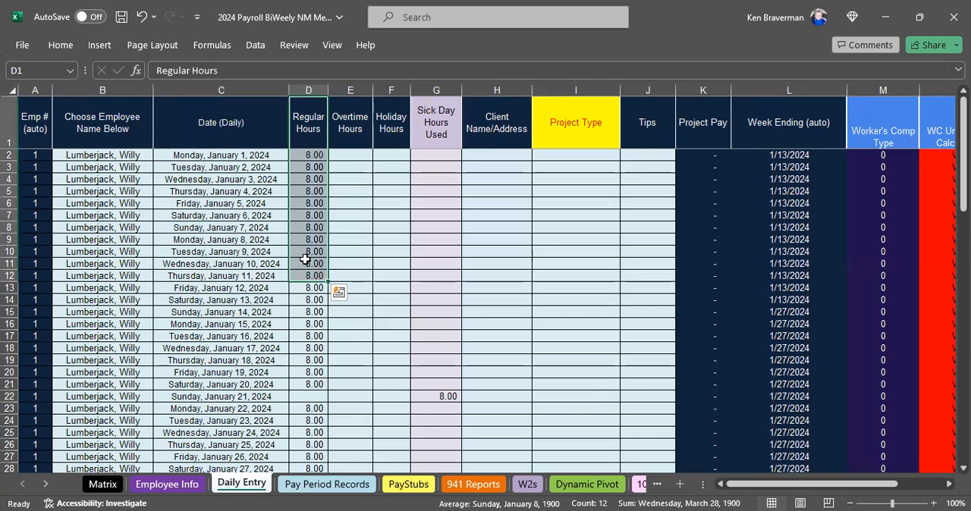
left_click(136, 156)
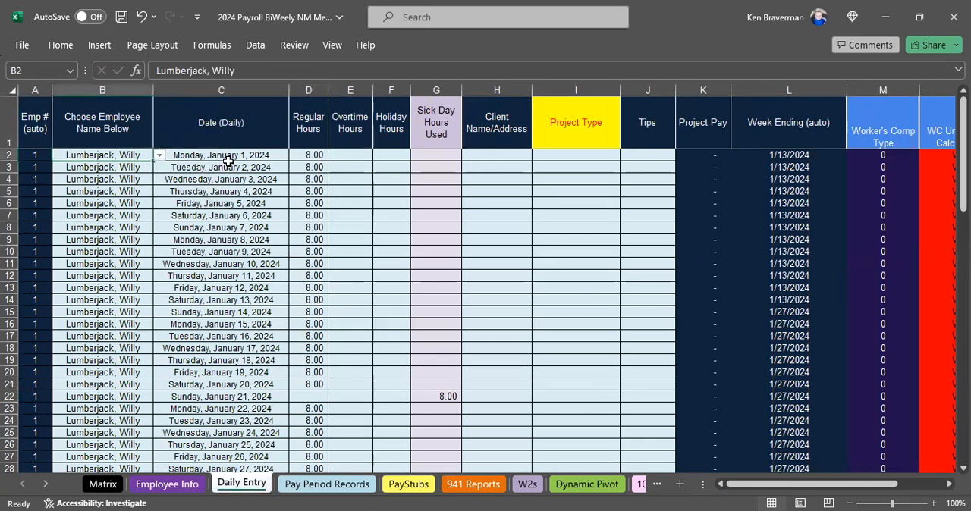
left_click(228, 161)
Start a new daily entry in row 31 for the listed employee, dated 1/30.
scroll(129, 353, "down", 4)
left_click(114, 360)
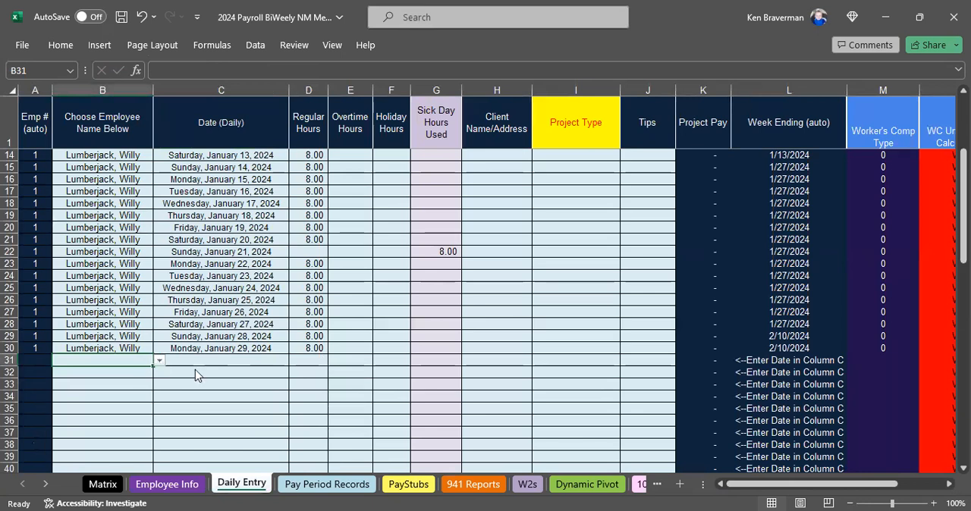
key("alt+Down")
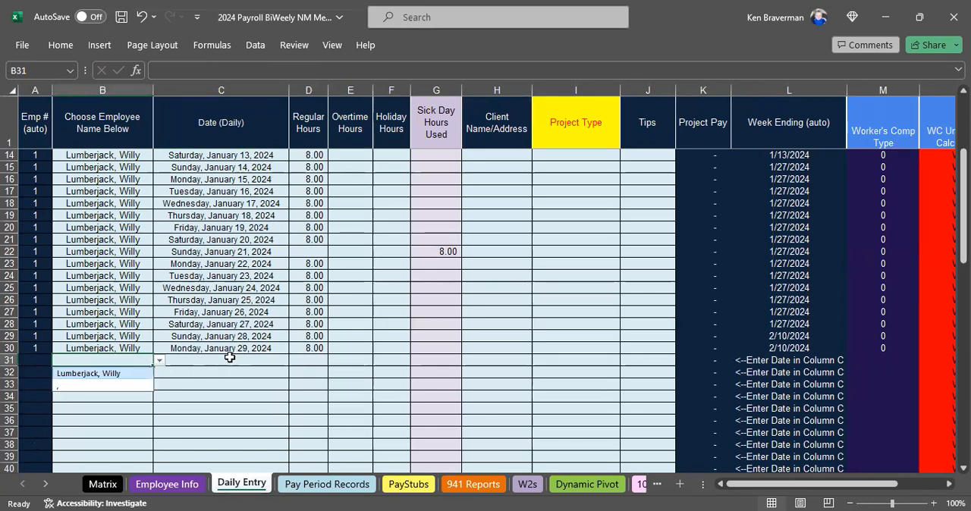
key("Tab")
type("1/")
type("30")
key("Tab")
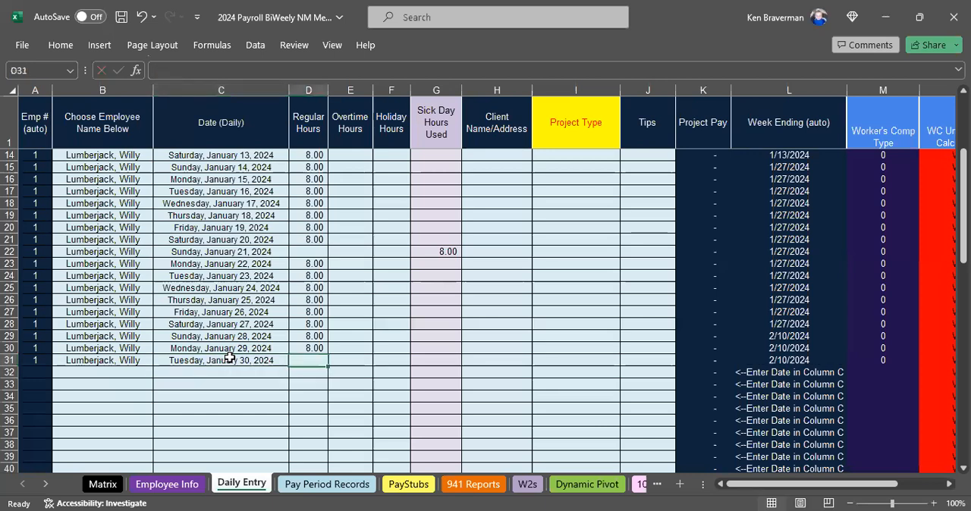
Enter 6 regular hours and 2 overtime hours for the January 30 daily entry.
type("6")
key("ctrl+Return")
key("Return")
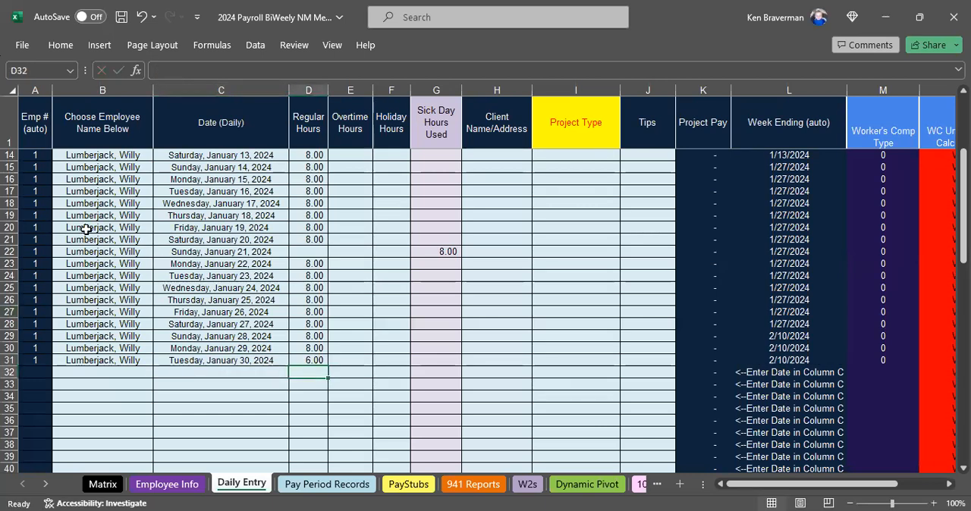
left_click(343, 362)
type("2")
key("ctrl+Return")
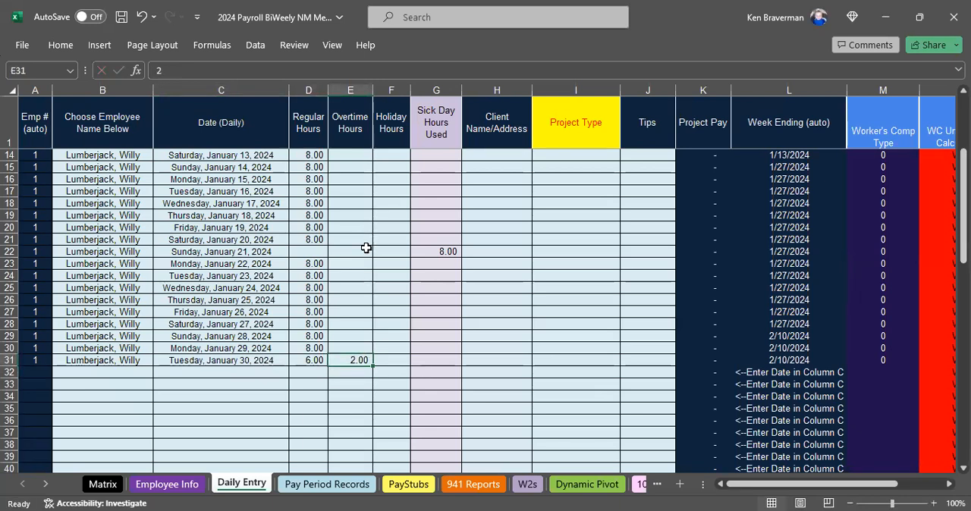
Review the holiday hours and sick day hours used columns of the daily entries.
left_click_drag(391, 137, 394, 327)
left_click(399, 337)
left_click(445, 123)
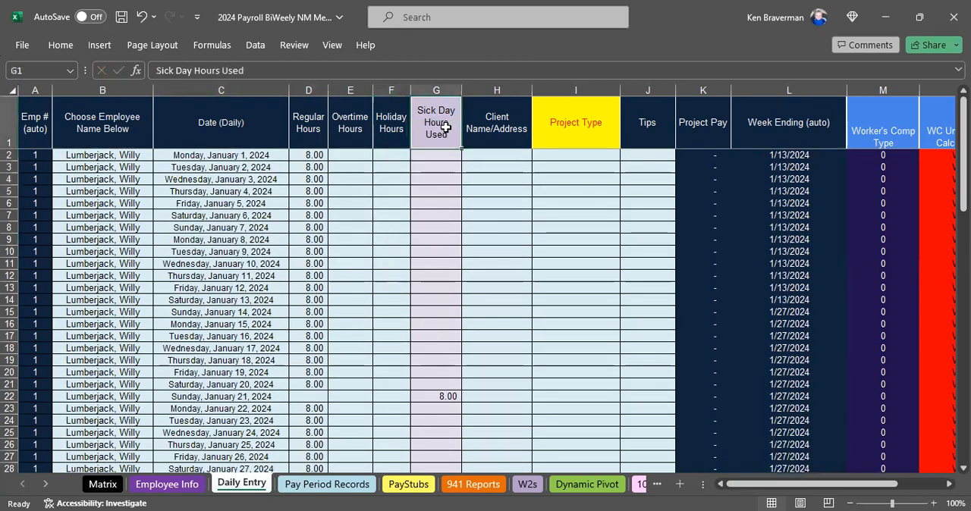
scroll(429, 357, "down", 1)
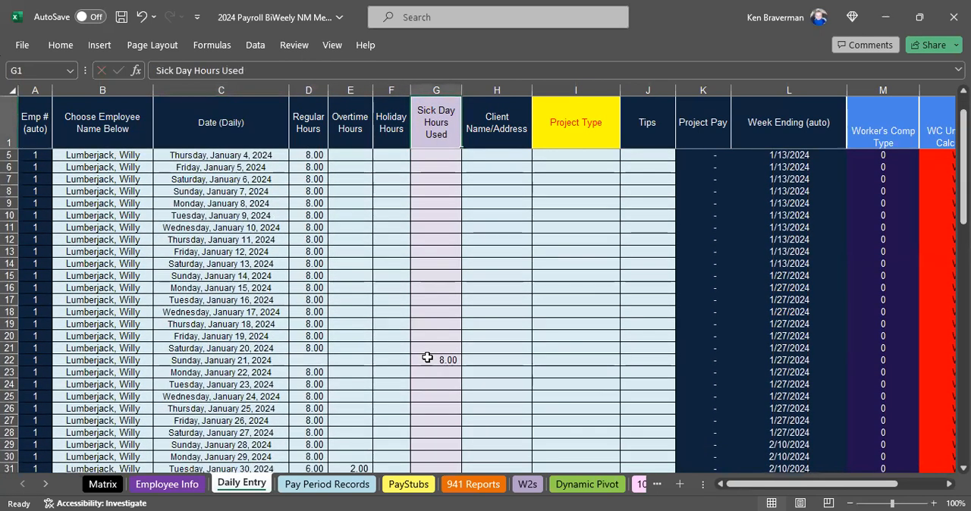
scroll(403, 294, "up", 1)
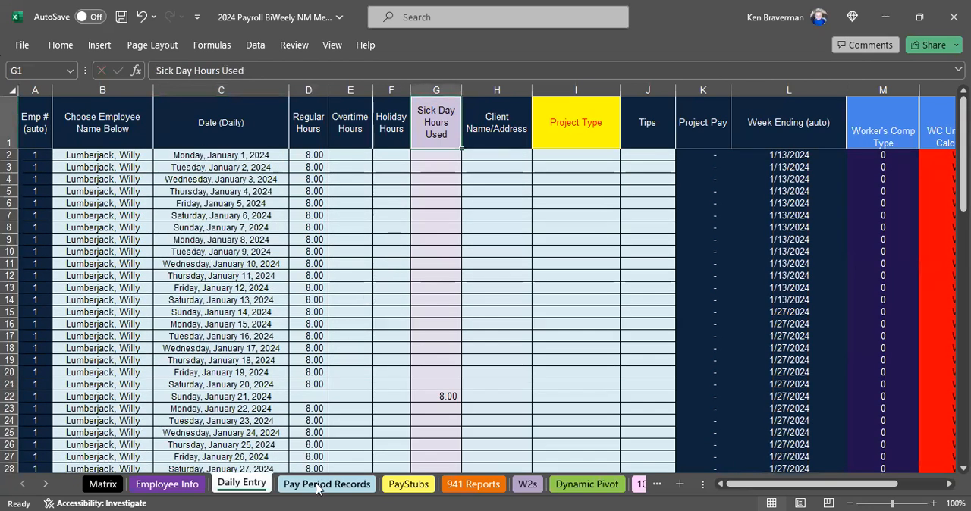
Open the Pay Period Records sheet and examine the first pay period's row, ending date and additional federal and state withholding columns.
left_click(316, 485)
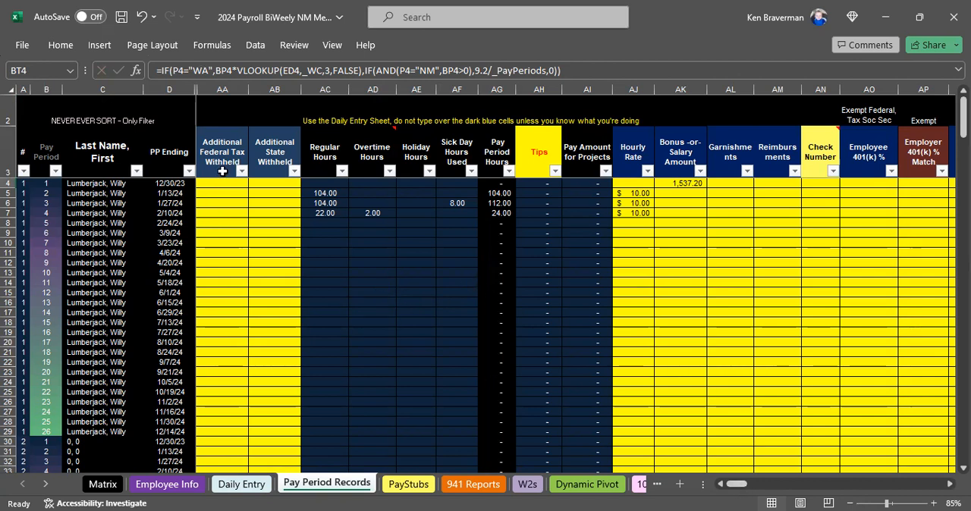
scroll(255, 271, "up", 2)
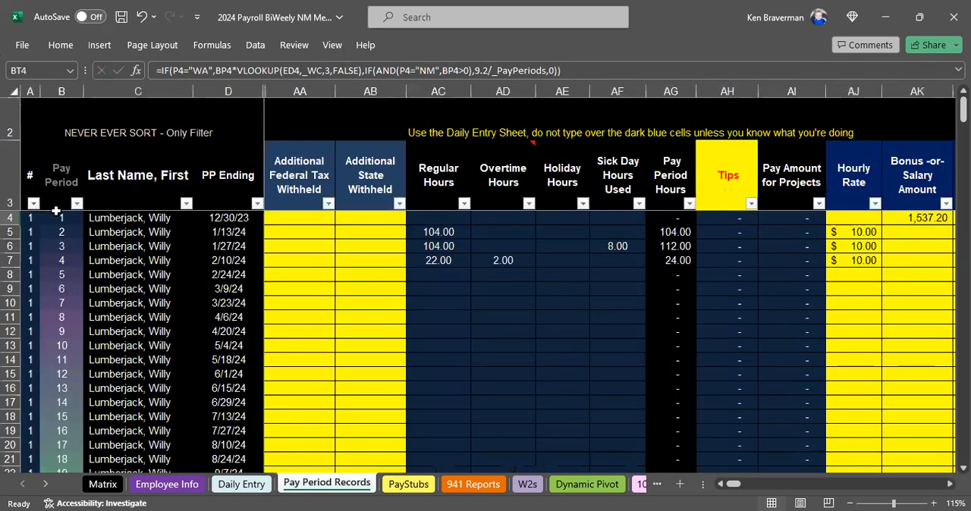
left_click(10, 218)
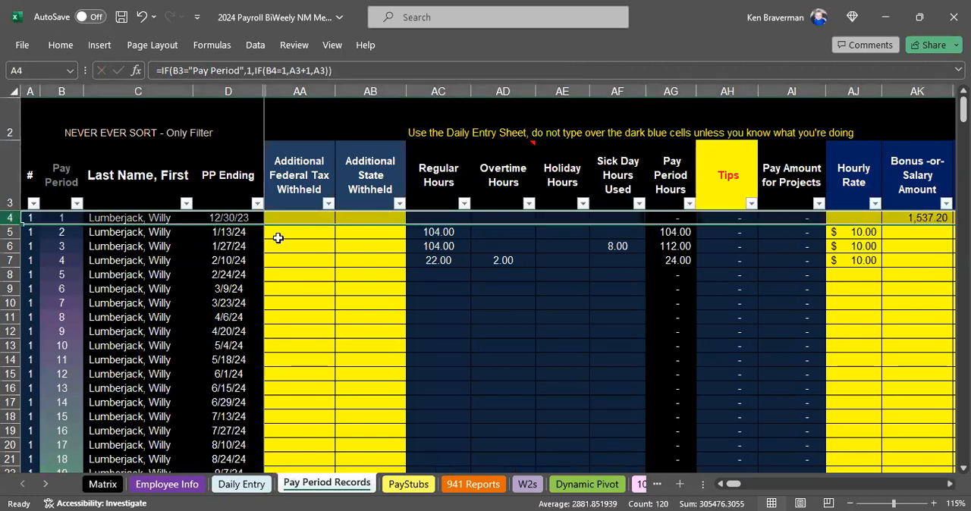
left_click(228, 217)
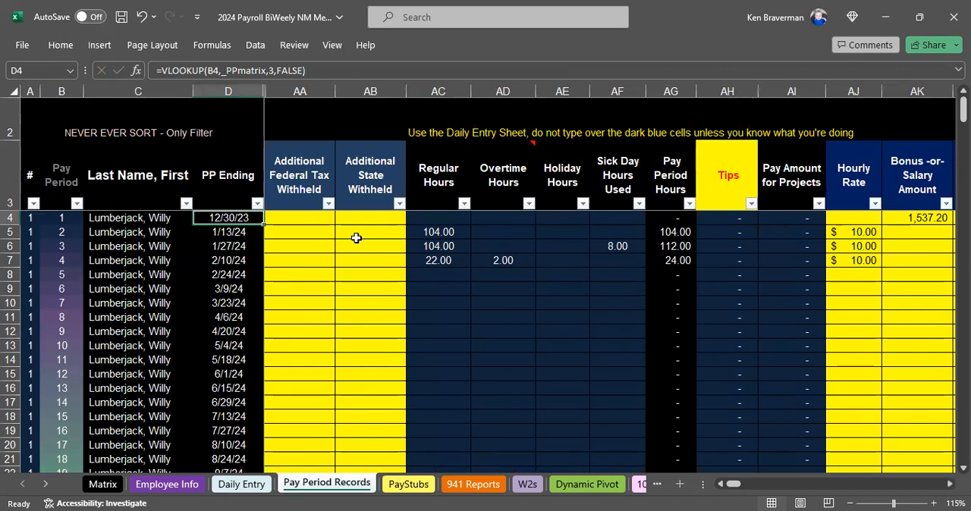
left_click(300, 220)
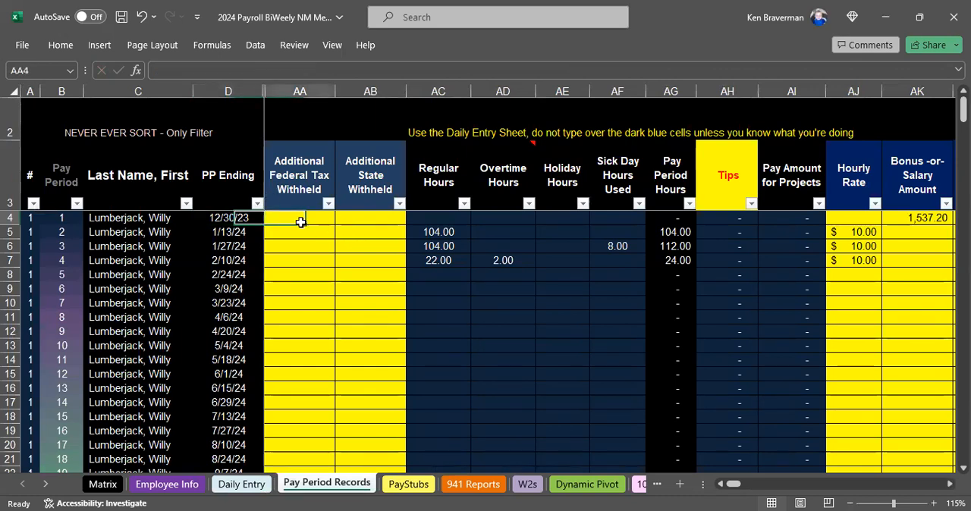
left_click(317, 192)
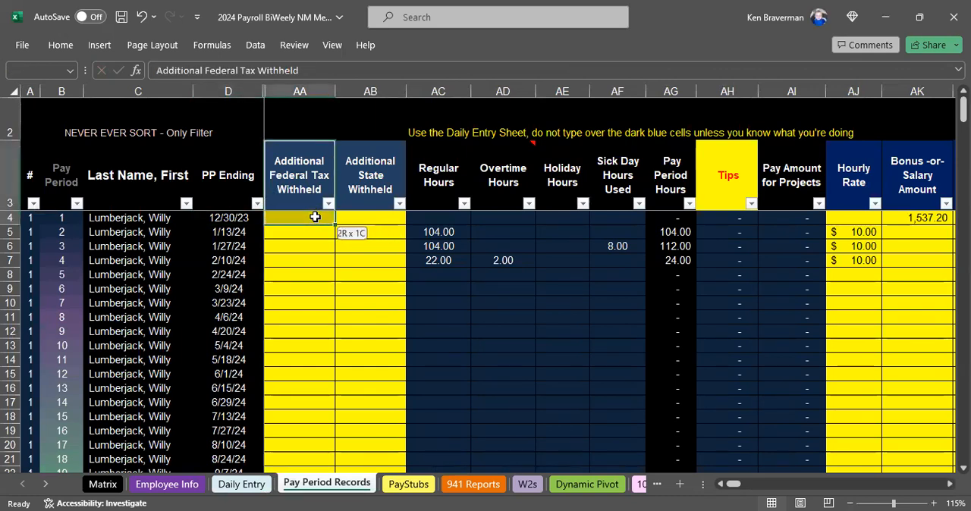
left_click(383, 190)
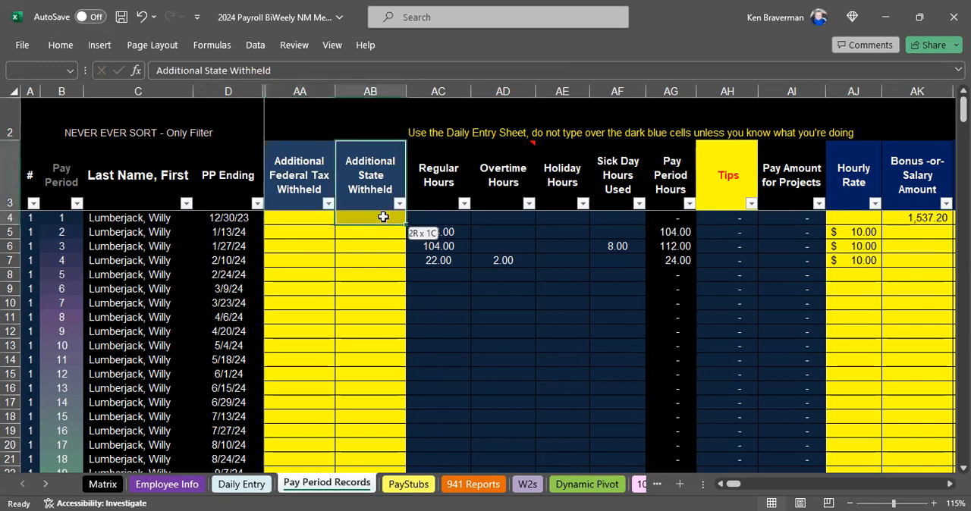
left_click(321, 219)
left_click(391, 222)
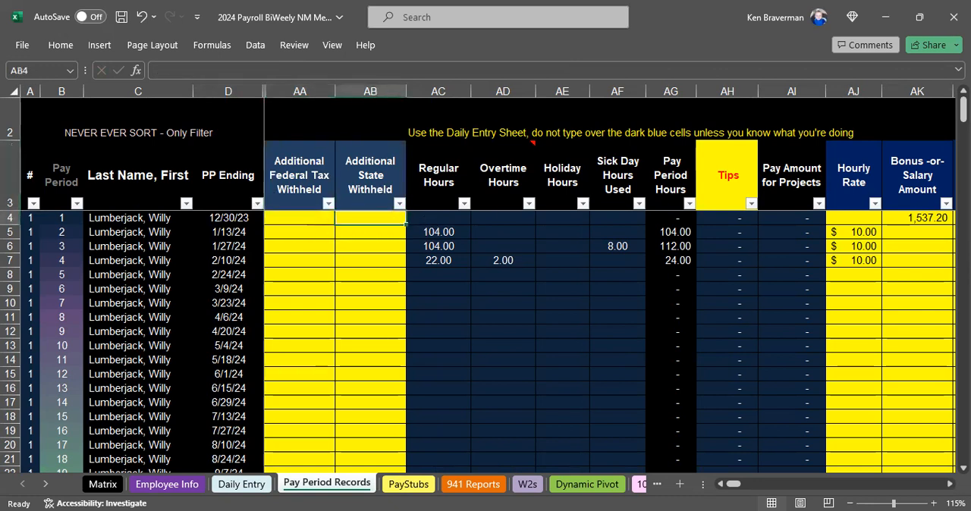
Examine the pay period hours, tips and project pay columns, and check the Daily Entry sheet that feeds them.
key("Right")
key("Right")
key("Right")
key("Right")
key("Right")
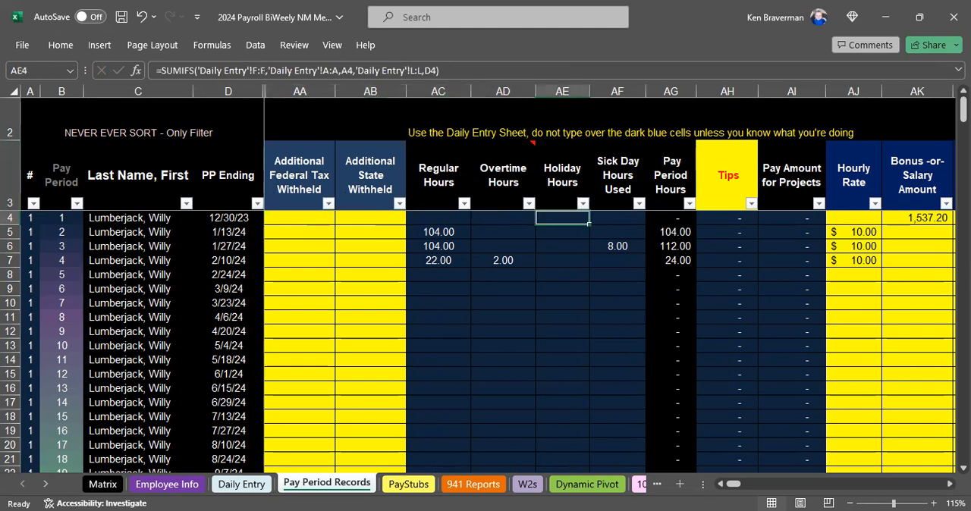
key("Right")
key("Right")
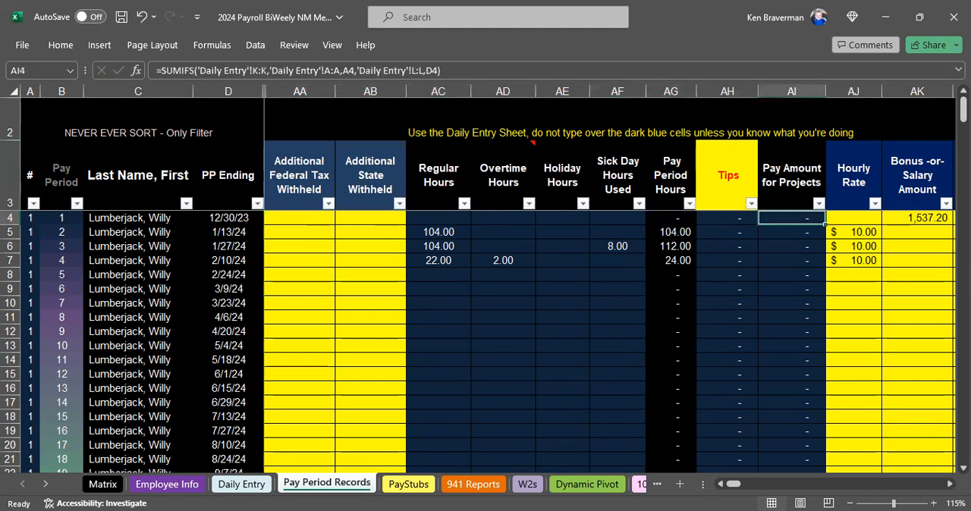
left_click(265, 491)
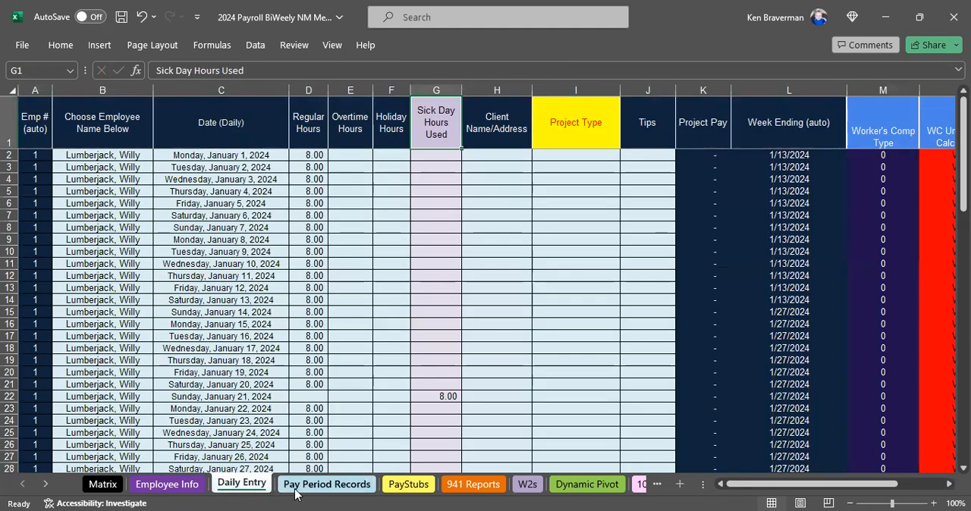
left_click(296, 491)
Examine the regular, overtime, sick and total hours of pay periods 1 to 3, through to the hourly rate column.
left_click(438, 218)
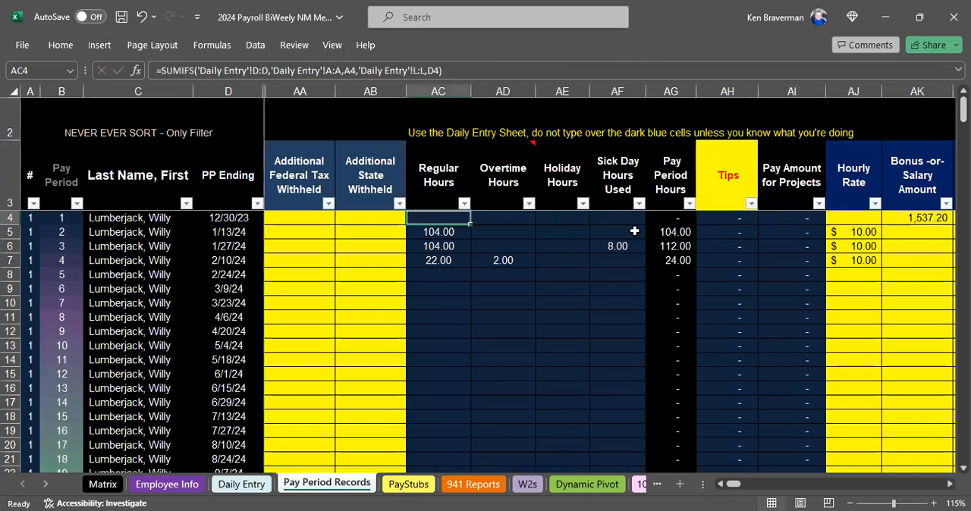
key("Down")
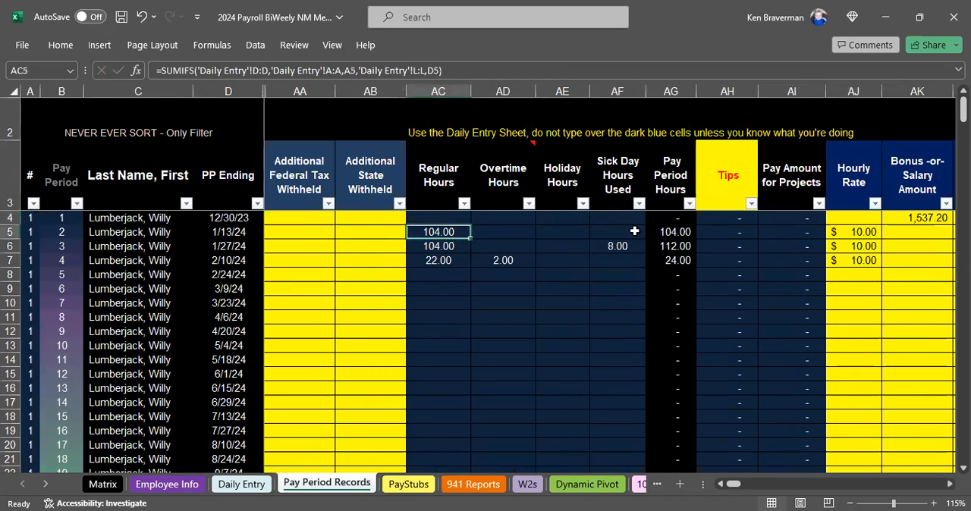
key("Down")
key("Right")
key("Right")
key("Right")
key("Right")
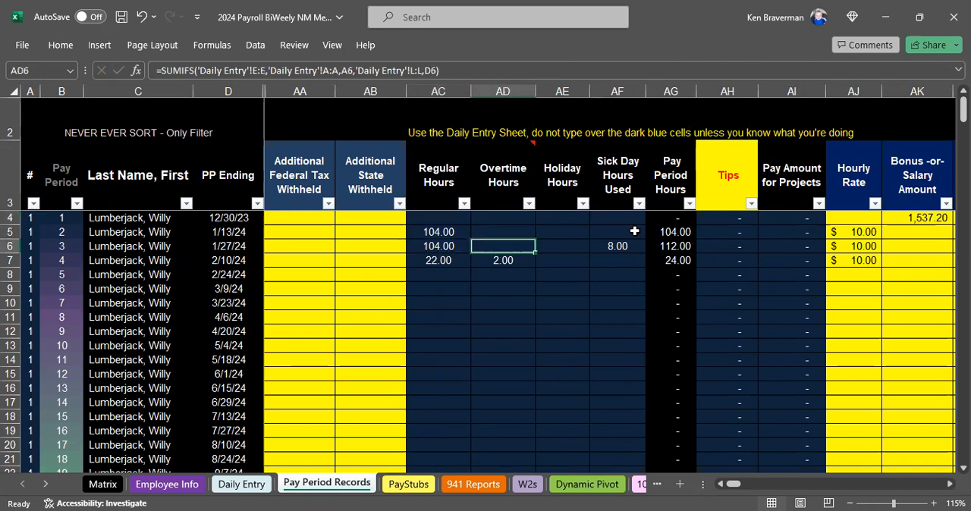
key("Up")
key("Down")
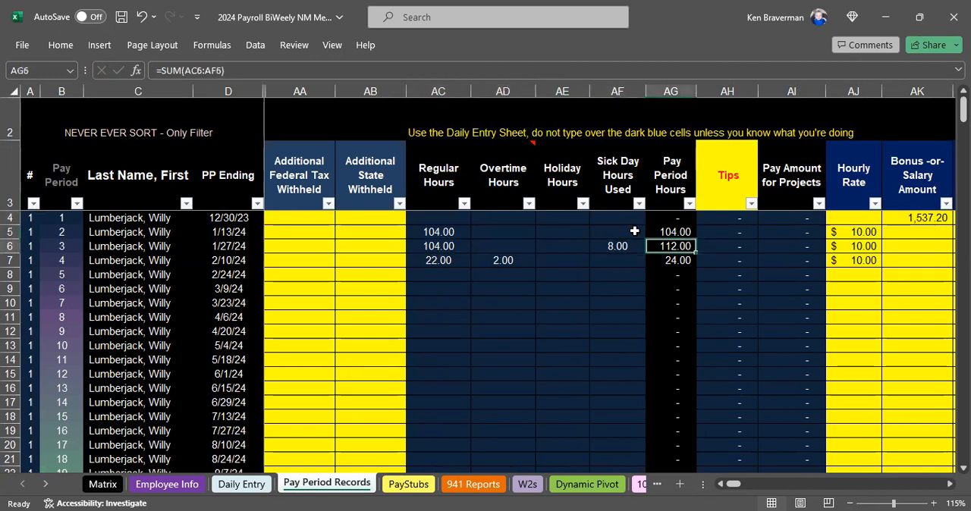
key("Up")
key("Right")
key("Right")
key("Right")
key("Right")
key("Right")
key("Right")
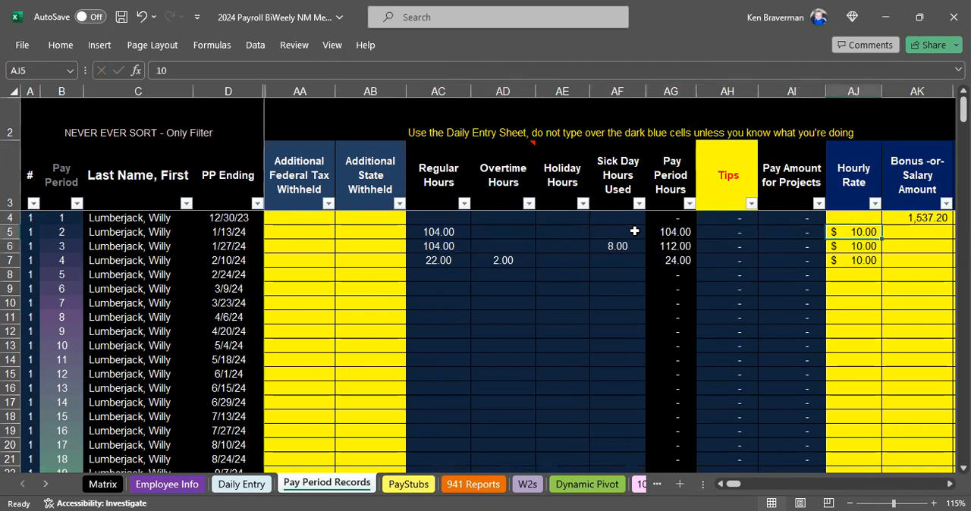
Clear the hourly rate for pay period 2 and re-enter it as 10.
key("Left")
key("Left")
key("Left")
key("Delete")
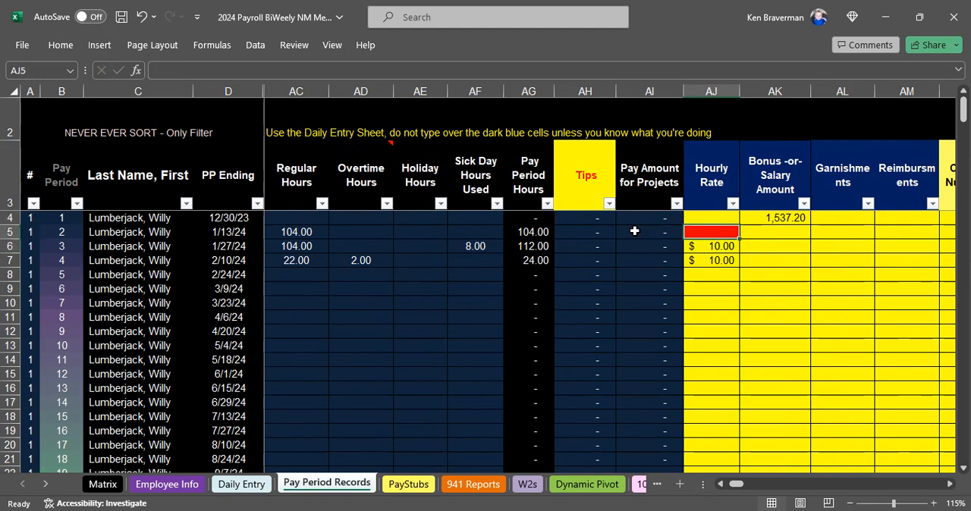
type("10")
key("ctrl+Return")
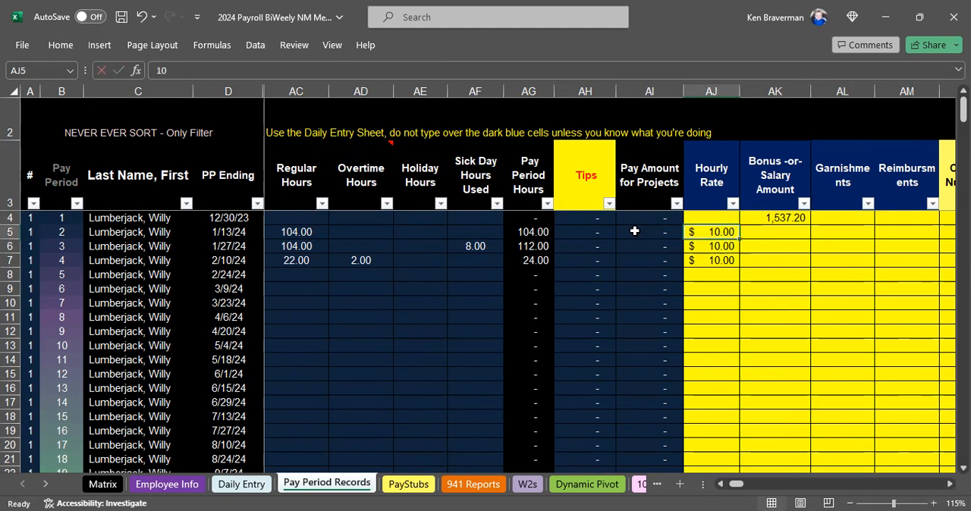
Enter a bonus of 250 for pay period 2 in the Bonus -or- Salary Amount column.
key("Right")
key("Right")
key("Right")
key("Right")
key("Left")
key("Left")
key("Left")
key("Up")
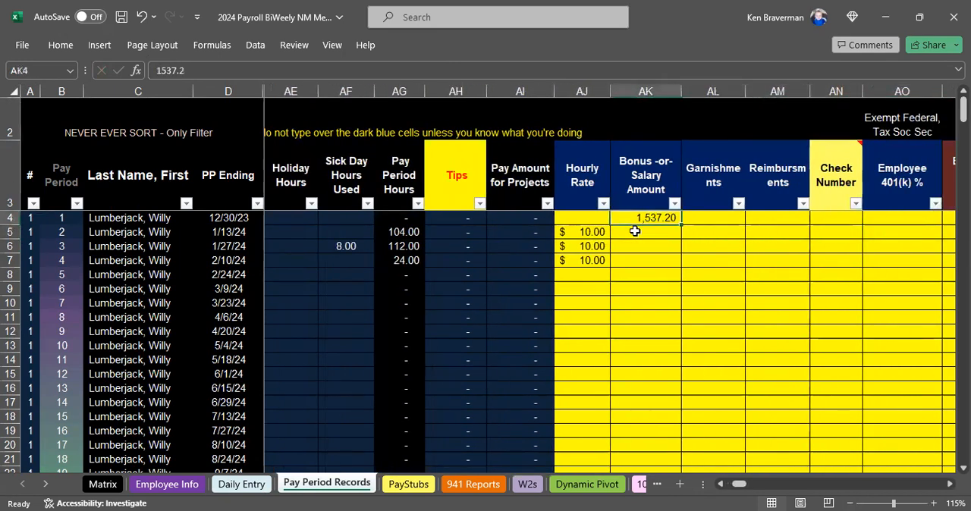
key("Down")
key("Up")
key("Down")
type("25")
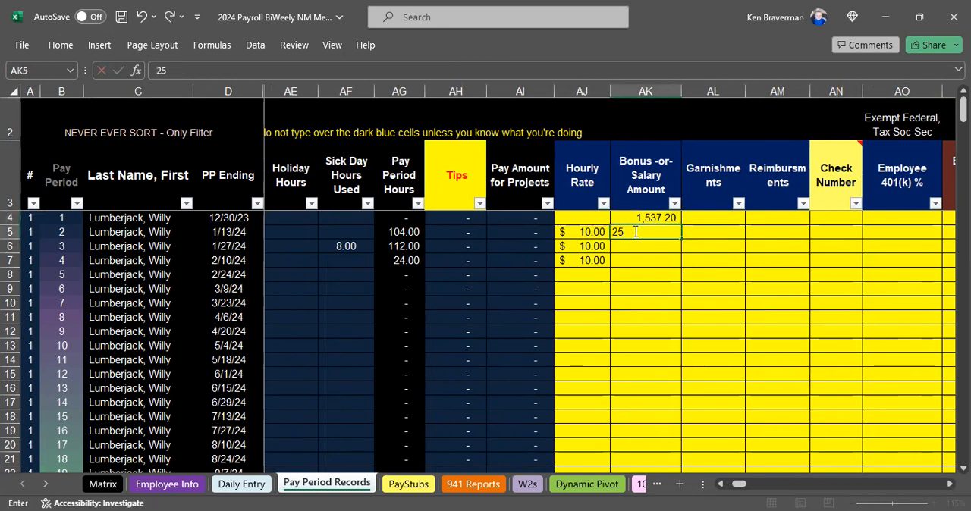
type("0")
key("Return")
Examine the bonus, garnishments and reimbursements columns of the pay period records.
key("Up")
key("Up")
key("Down")
key("Right")
key("Up")
key("Up")
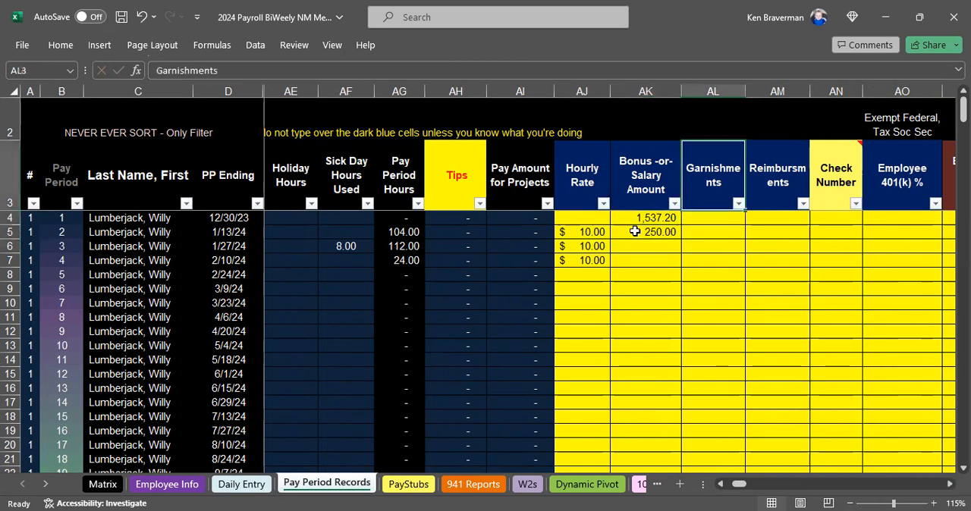
key("Down")
key("Down")
key("Up")
key("Up")
key("Down")
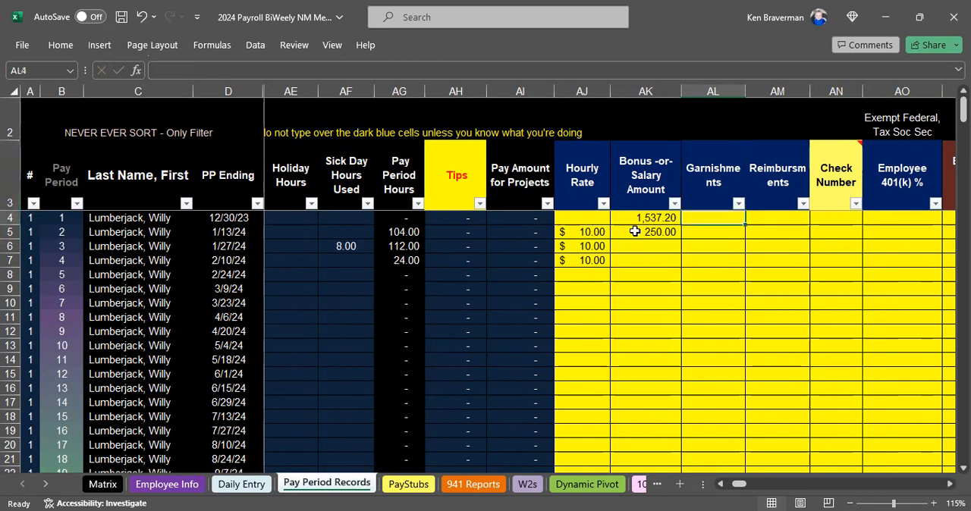
key("Up")
key("Right")
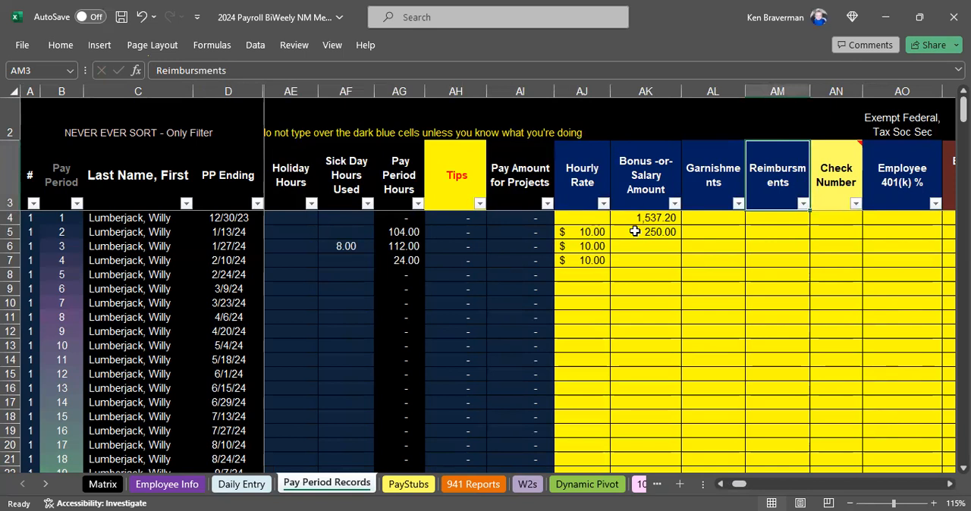
Examine the reimbursements, check number, employee 401(k) and employer 401(k) match columns.
key("Down")
key("Down")
key("Down")
key("Right")
key("Right")
key("Right")
key("Left")
key("Left")
key("Up")
key("Up")
key("Up")
key("Down")
Examine the column headings from employee 401(k) through the insurance columns to Dependent Care Benefits.
key("Right")
key("Right")
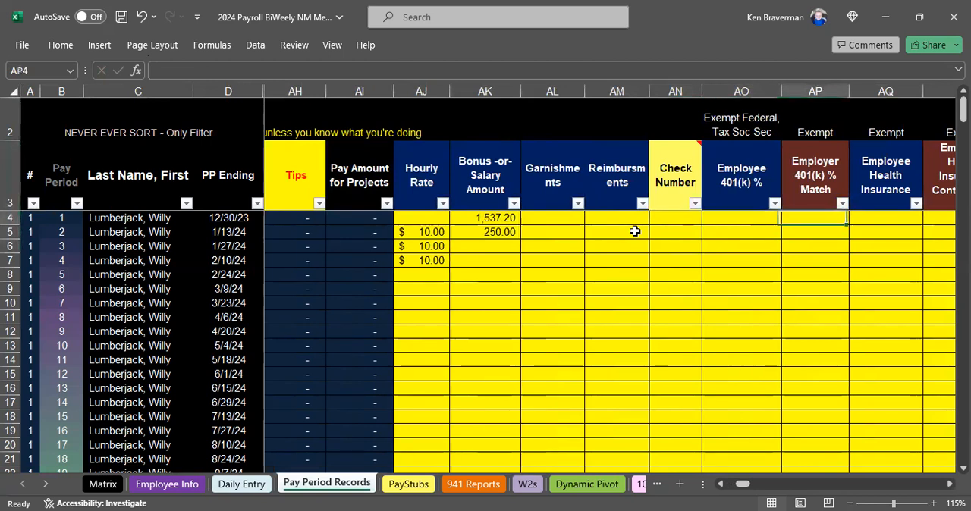
key("Right")
key("Right")
key("Right")
key("Left")
key("Left")
key("Left")
key("Left")
key("Up")
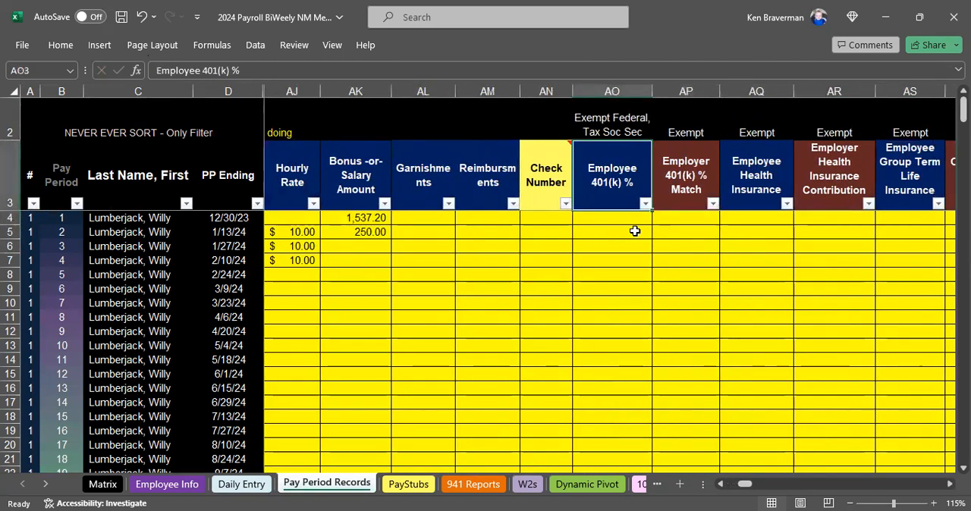
key("Right")
key("Right")
key("Right")
key("Right")
key("Right")
key("Right")
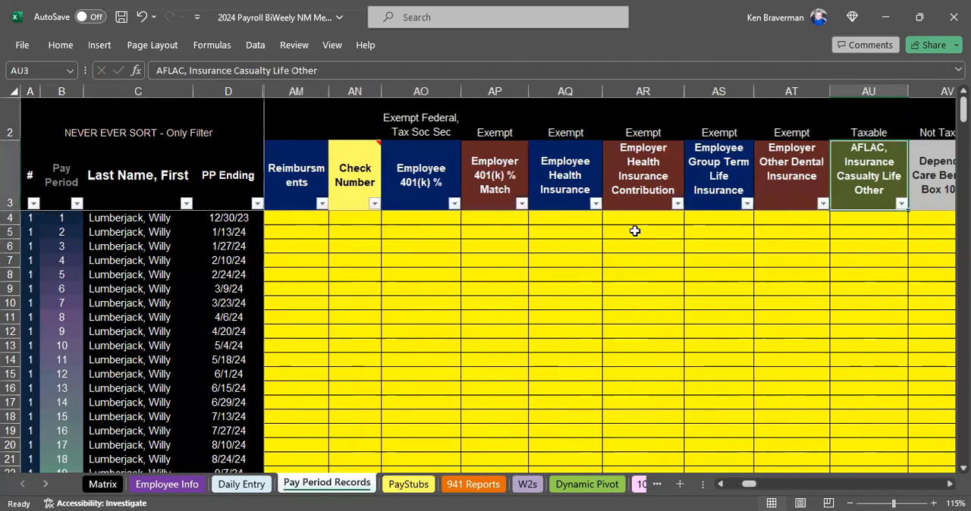
key("Right")
key("Left")
key("Left")
key("Right")
key("Right")
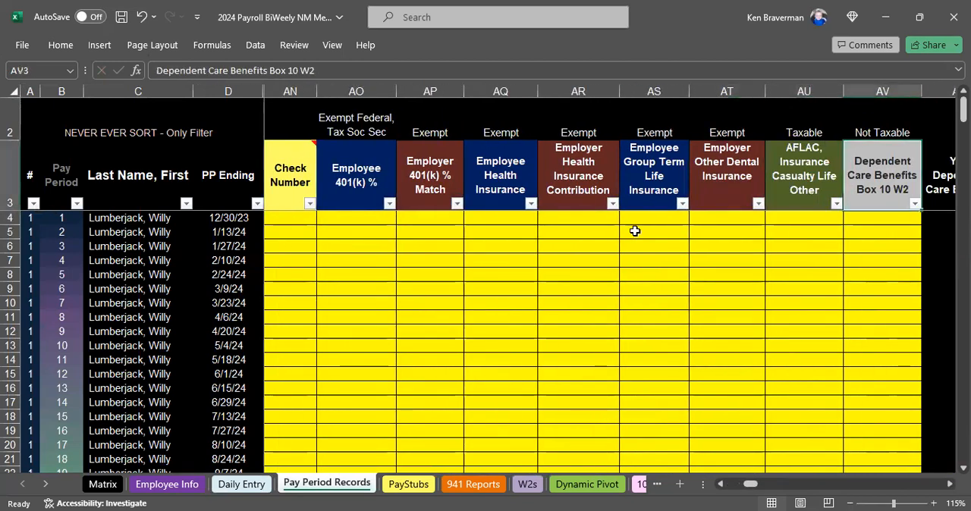
Review the year-to-date dependent care heading and go back across the headings to Overtime Hours.
key("Right")
key("Left")
key("Left")
key("Right")
key("Left")
key("Left")
key("Left")
key("Left")
key("Left")
key("Left")
key("Left")
key("Left")
key("Left")
key("Left")
key("Left")
key("Left")
key("Left")
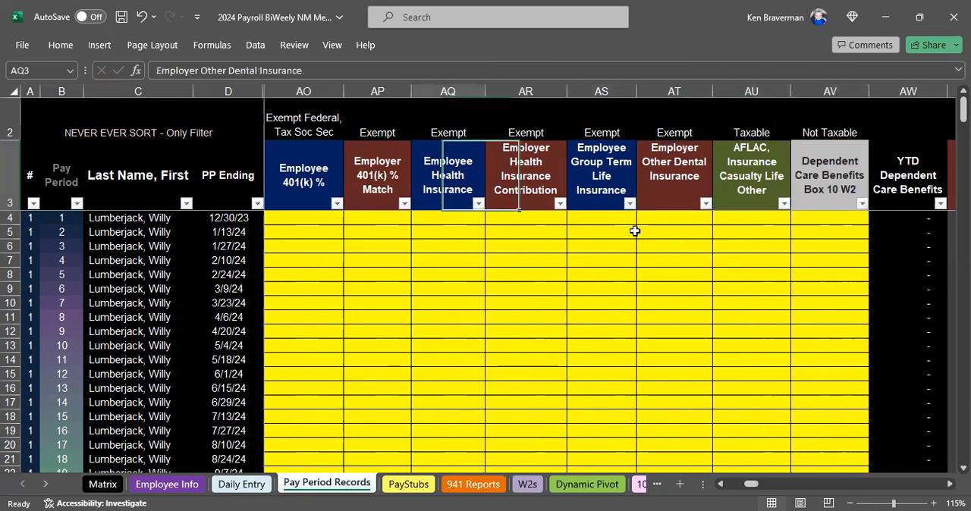
key("Left")
key("Left")
key("Left")
key("Left")
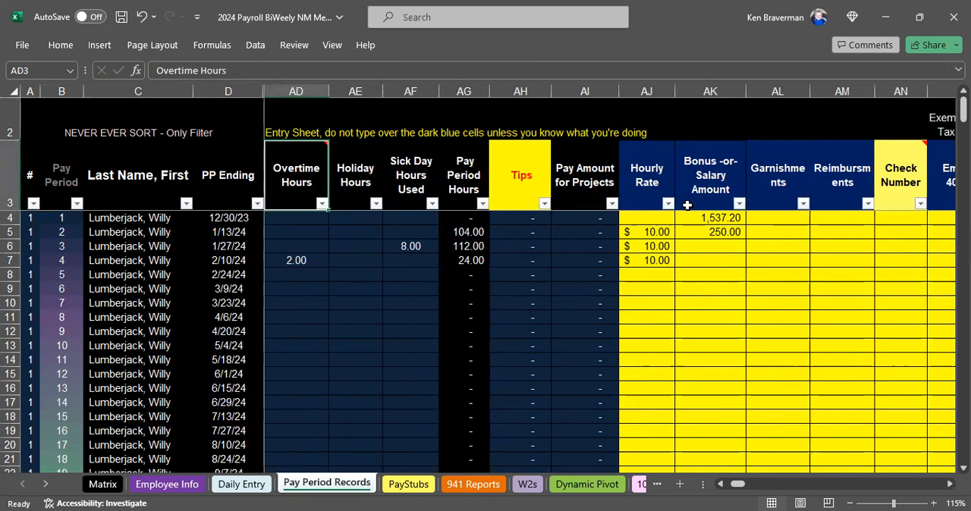
On the PayStubs sheet, set the pay period week ending to 1/13/2024 and show the available employee choices.
left_click(408, 484)
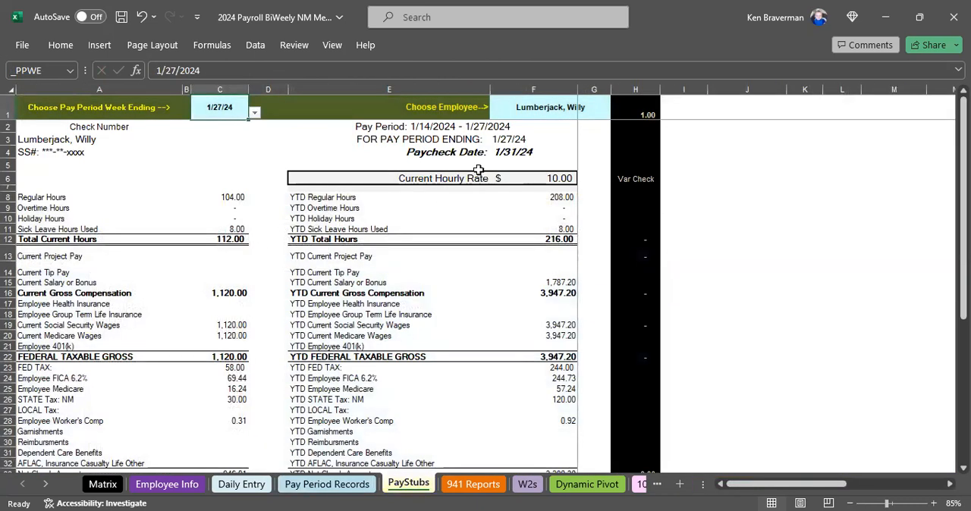
left_click(254, 113)
scroll(241, 129, "up", 1)
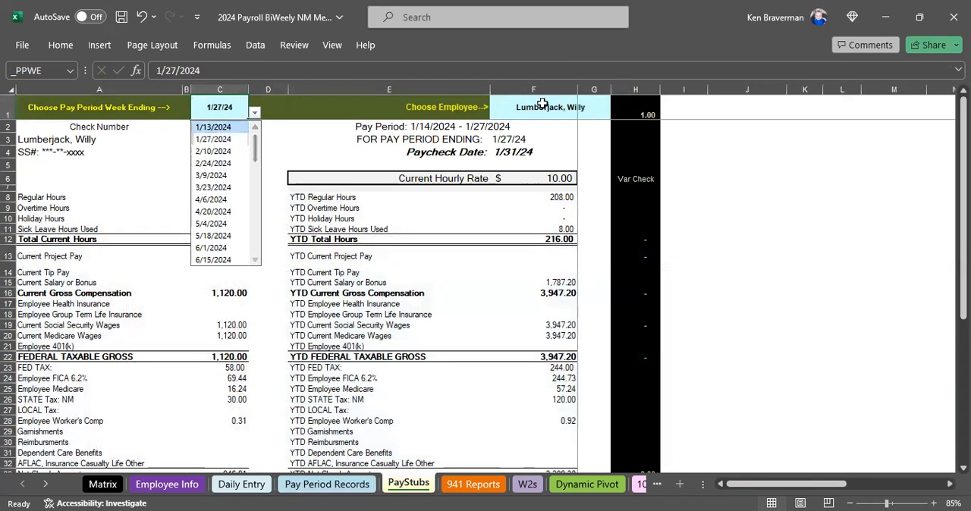
left_click(220, 127)
left_click(561, 107)
left_click(617, 114)
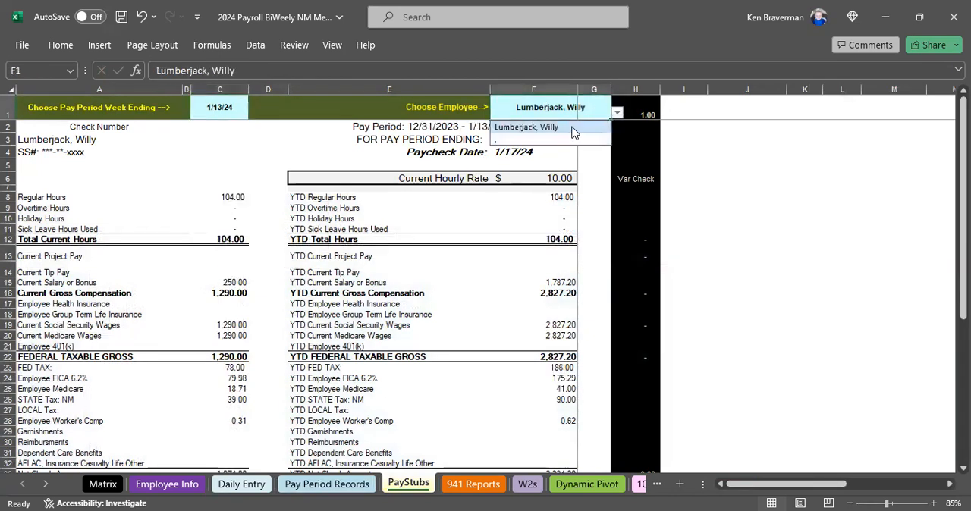
Examine the pay stub's current pay period sick leave accrual and cumulative sick leave hours balance.
scroll(313, 332, "down", 4)
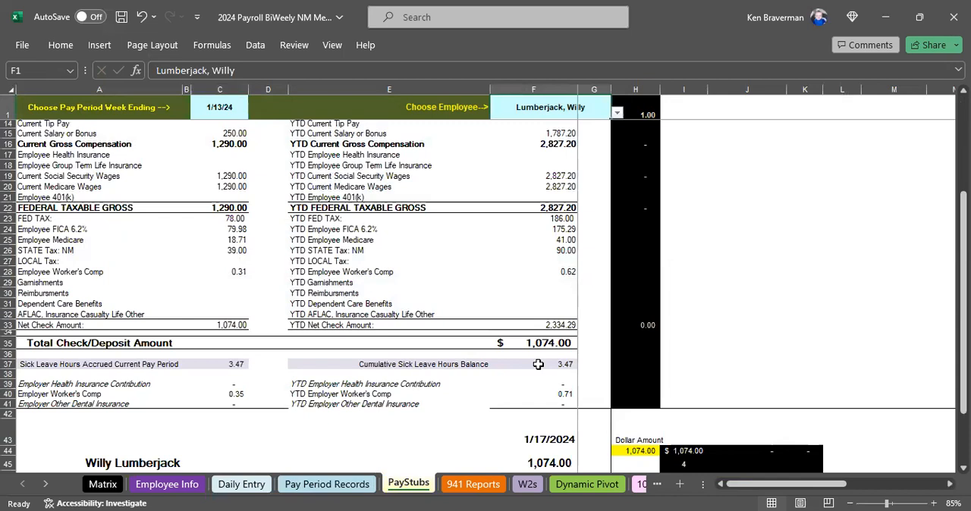
left_click_drag(127, 365, 235, 364)
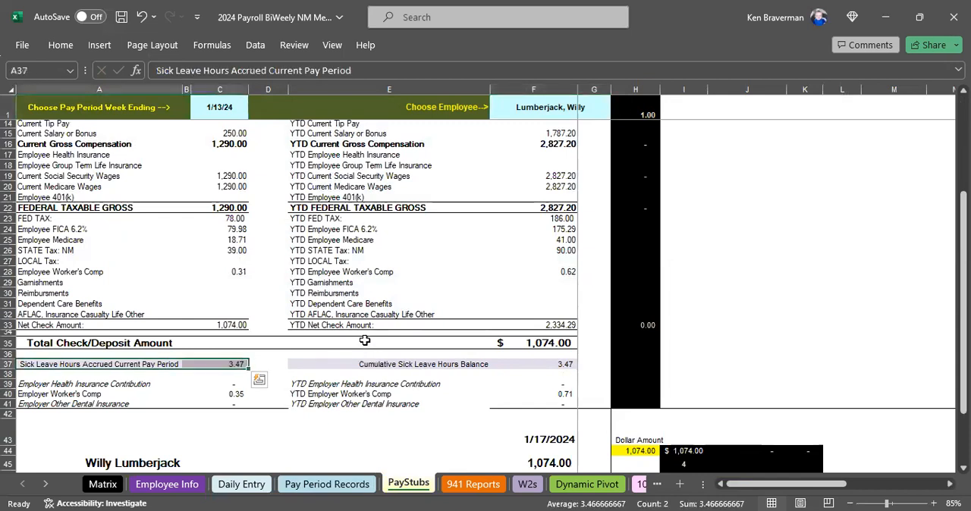
left_click(551, 363)
scroll(530, 397, "up", 3)
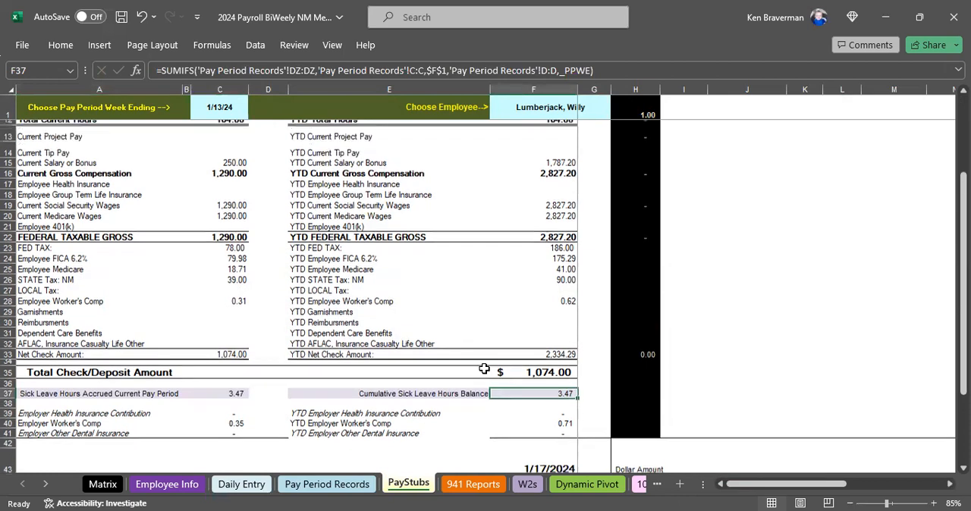
Set the pay stub's pay period week ending to 2/10/2024 and check the current sick leave accrual and cumulative balance.
left_click(220, 104)
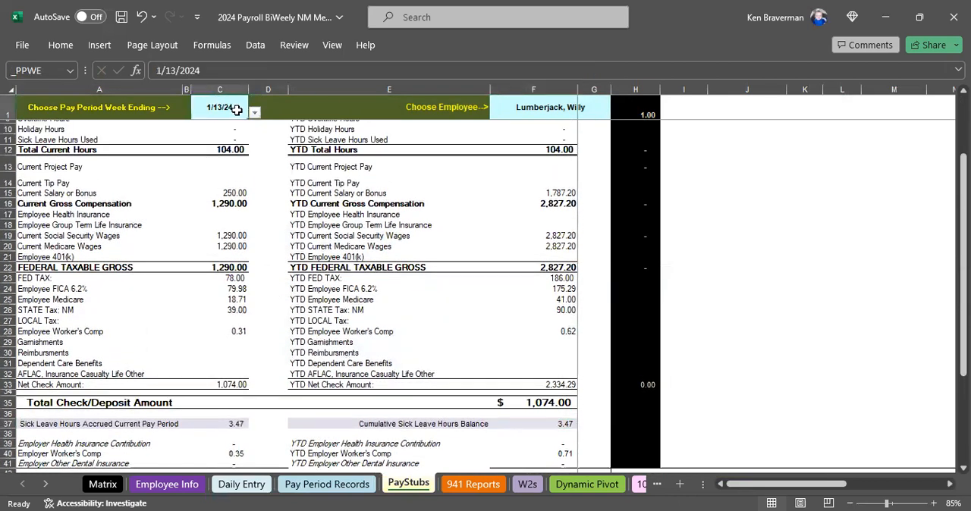
key("alt+Down")
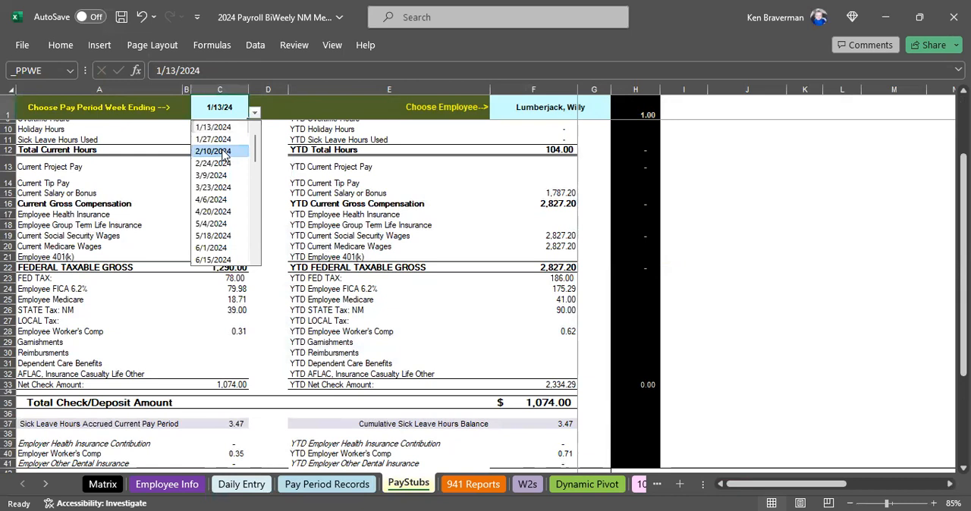
key("Return")
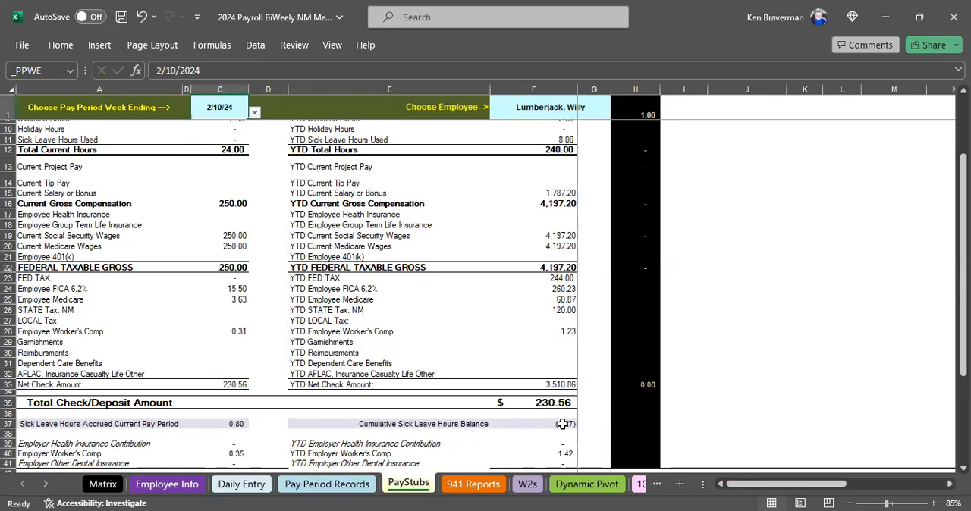
left_click(563, 424)
left_click(240, 425)
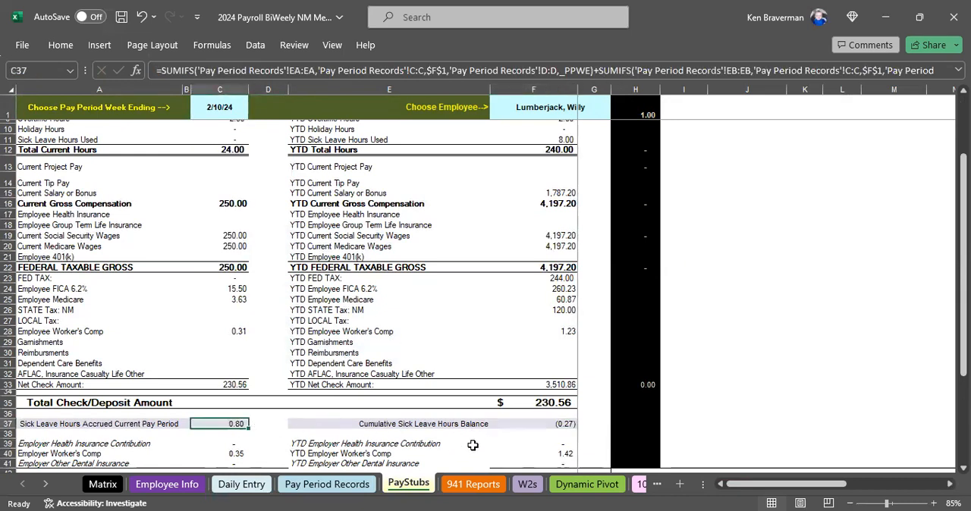
left_click(540, 424)
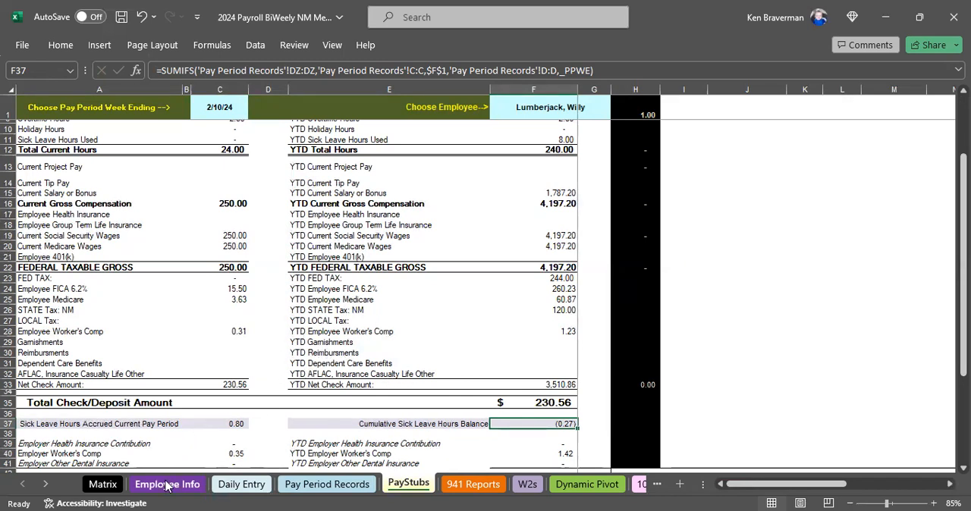
On the Daily Entry sheet, set the sick day hours used for Sunday, January 21, 2024 to 6.
left_click(243, 485)
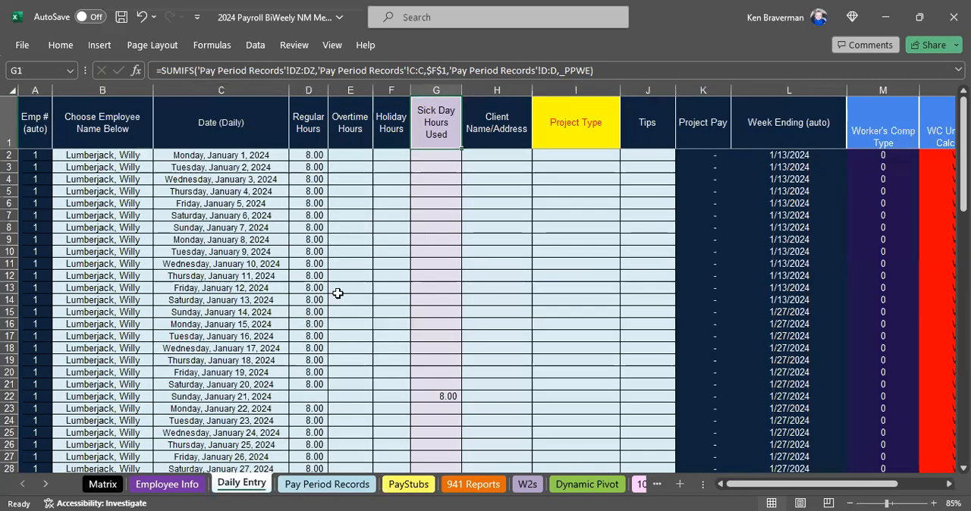
scroll(397, 280, "down", 2)
left_click(436, 324)
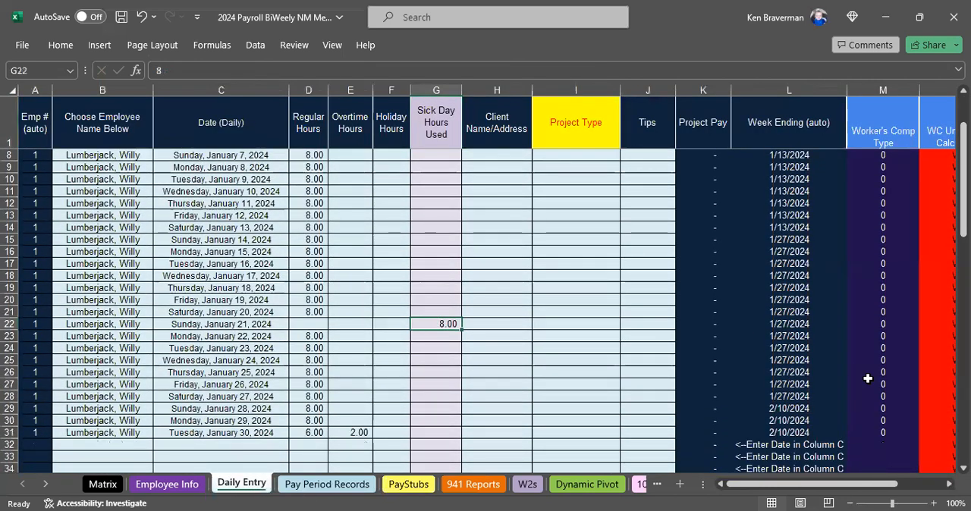
type("6")
key("Return")
key("Up")
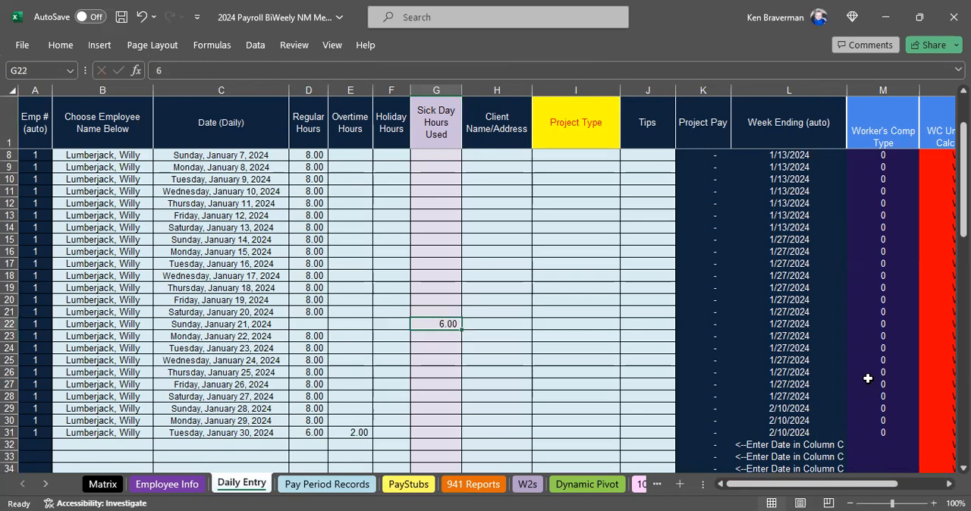
Return to the PayStubs sheet and check the cumulative sick leave hours balance.
left_click(408, 485)
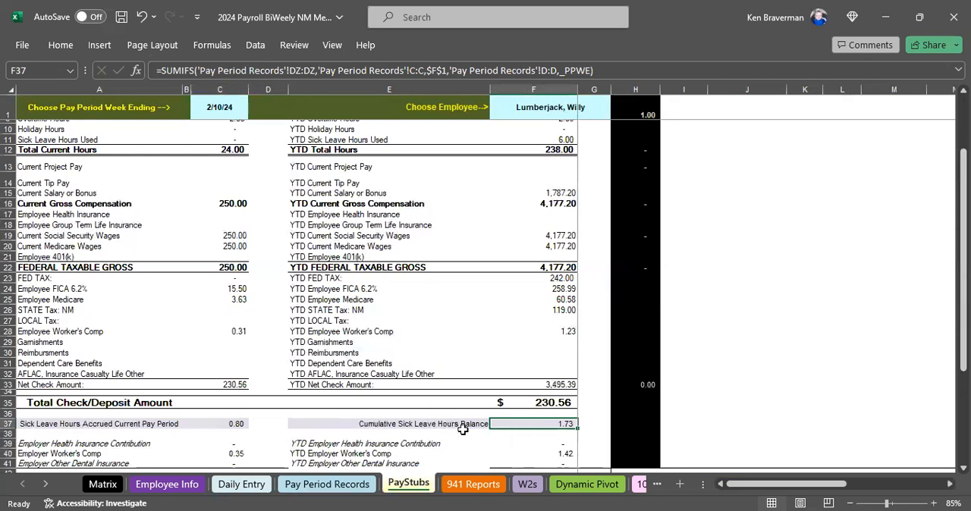
left_click_drag(463, 430, 520, 424)
scroll(352, 382, "down", 1)
scroll(353, 382, "up", 4)
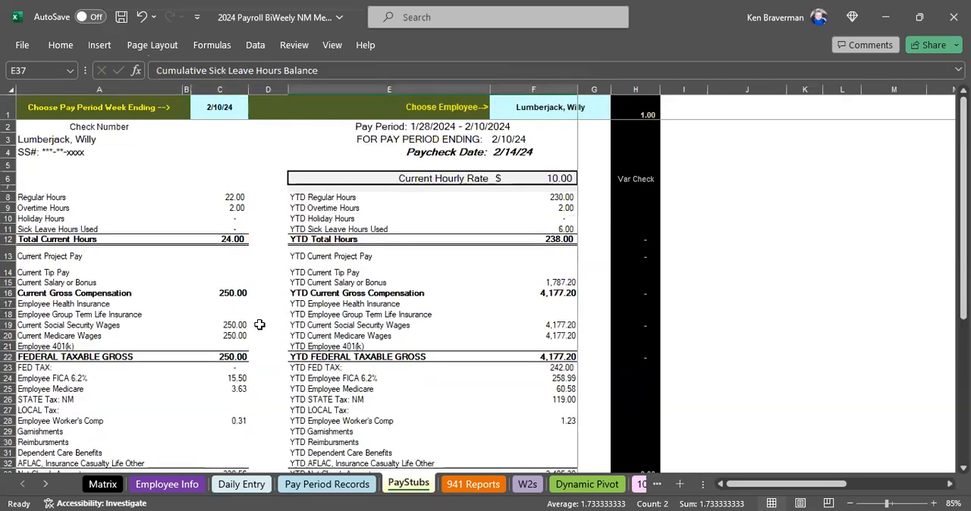
Set the pay period week ending to 1/27/2024 and review the state tax, local tax and employee worker's comp lines.
left_click(232, 112)
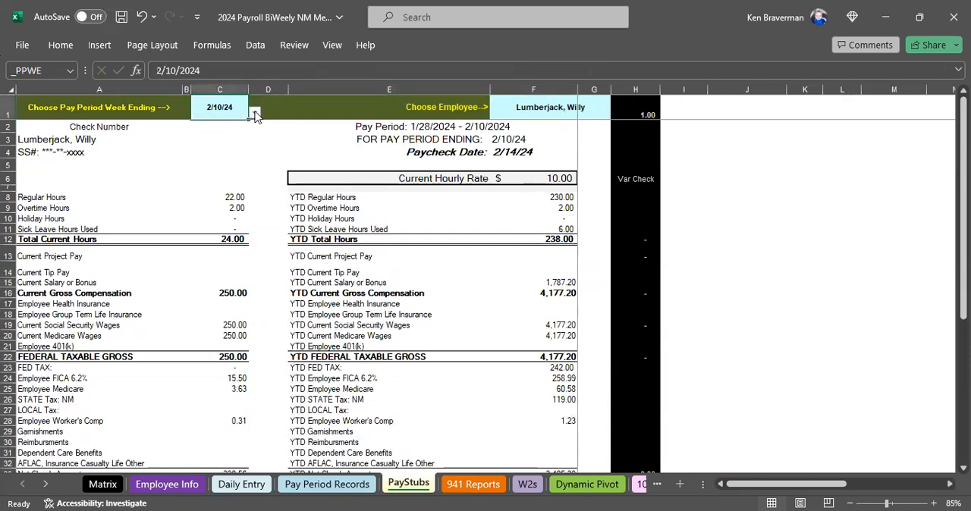
left_click(255, 112)
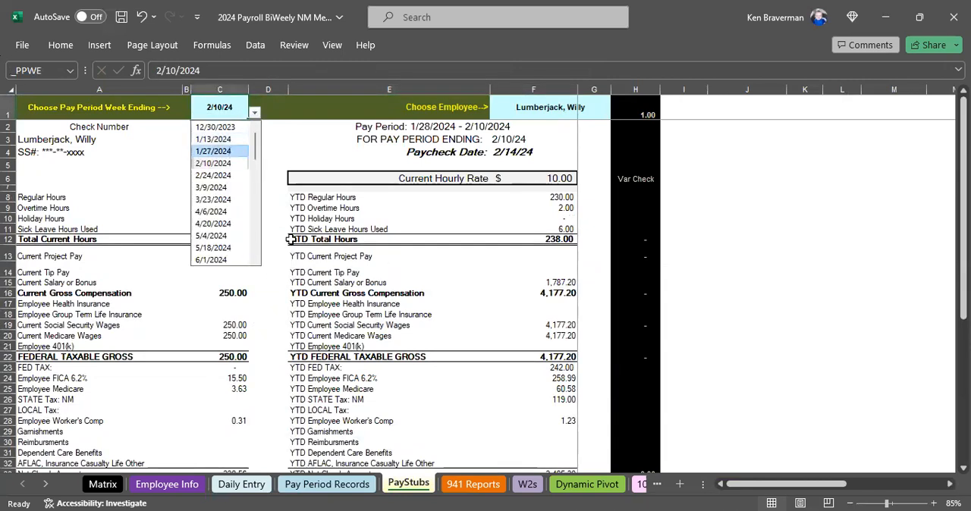
left_click(228, 151)
left_click_drag(62, 370, 205, 370)
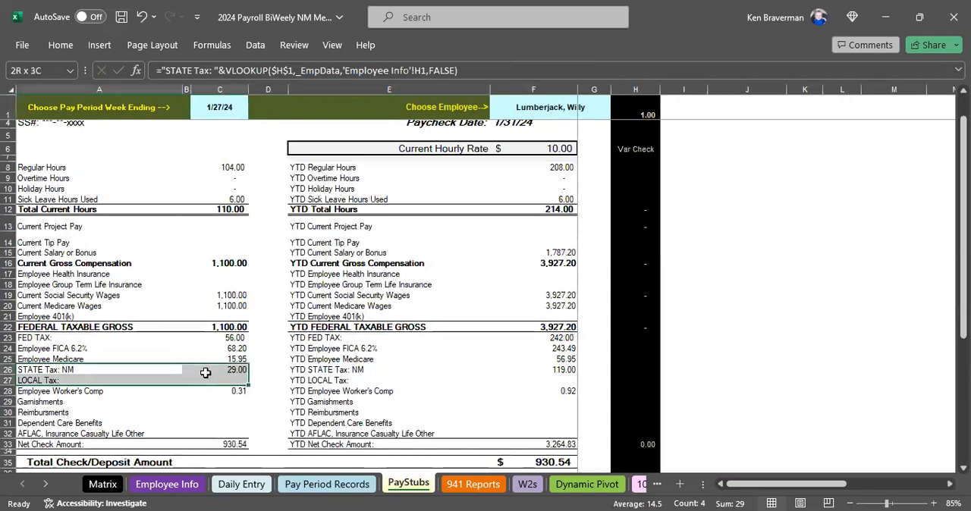
scroll(87, 392, "down", 1)
left_click_drag(92, 362, 241, 362)
scroll(258, 323, "down", 2)
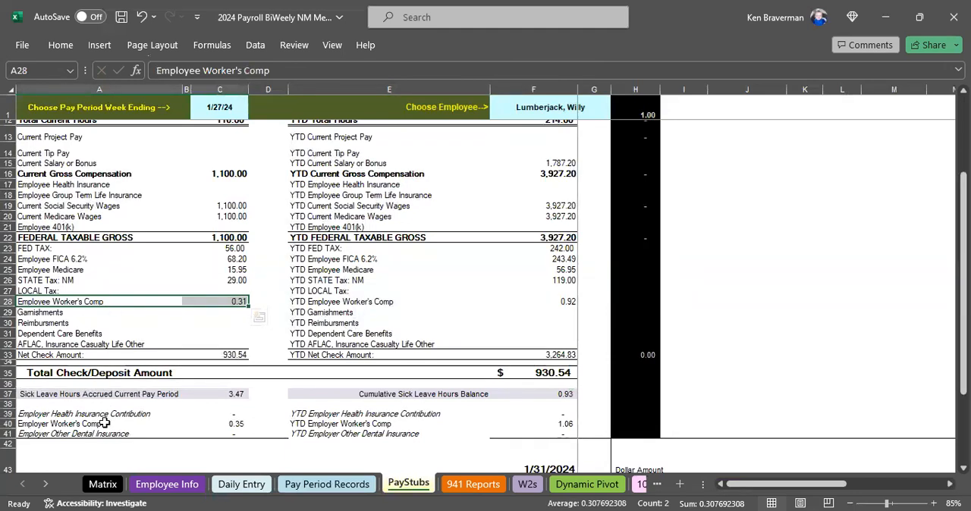
Compare the employer worker's comp amount with the employee worker's comp amount on the pay stub.
left_click_drag(104, 424, 232, 422)
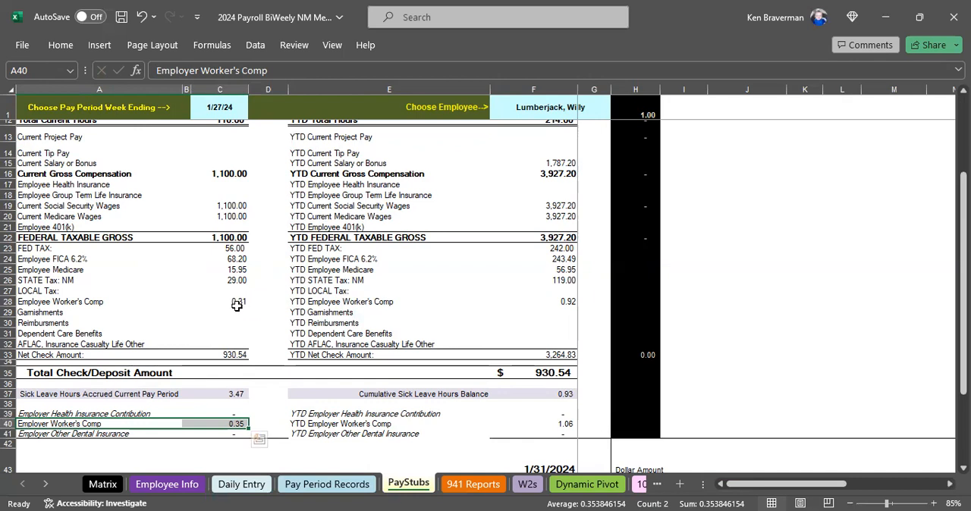
key("Right")
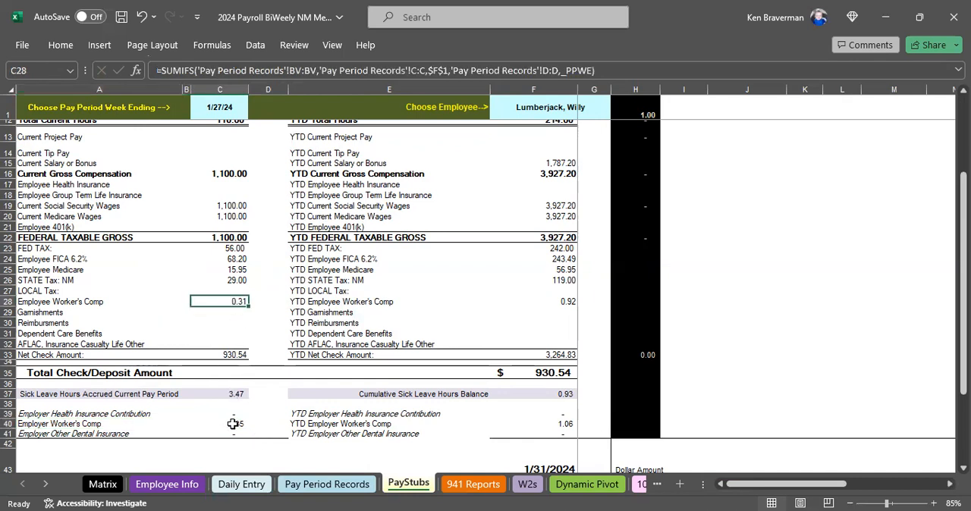
left_click_drag(107, 299, 227, 302)
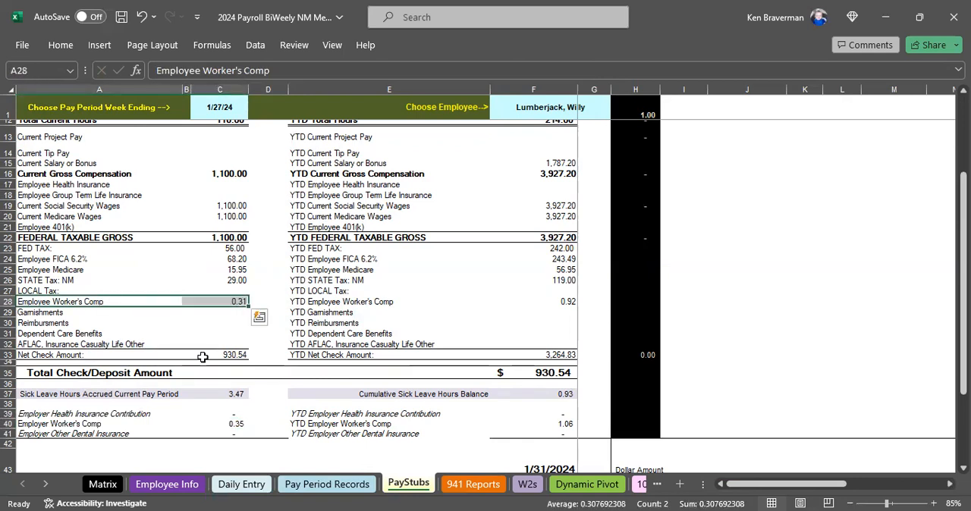
left_click_drag(136, 423, 237, 425)
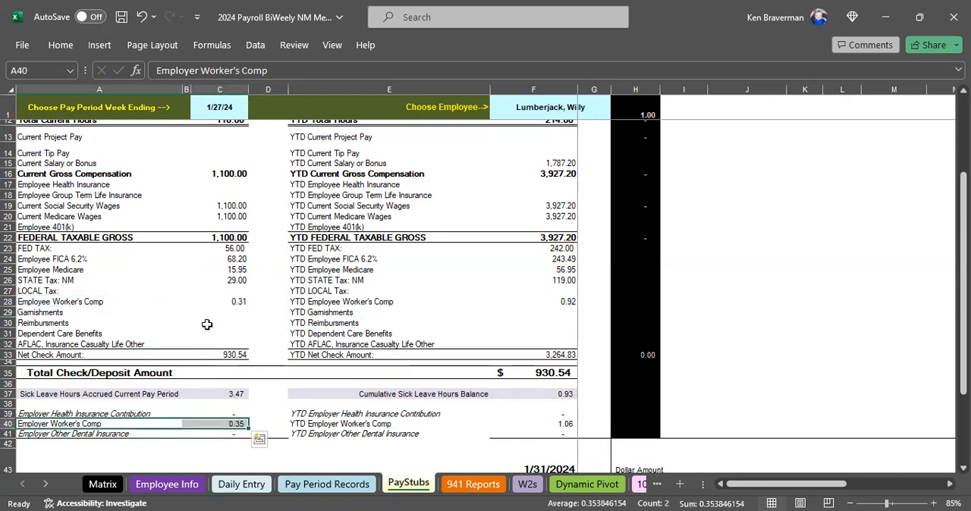
scroll(248, 323, "up", 4)
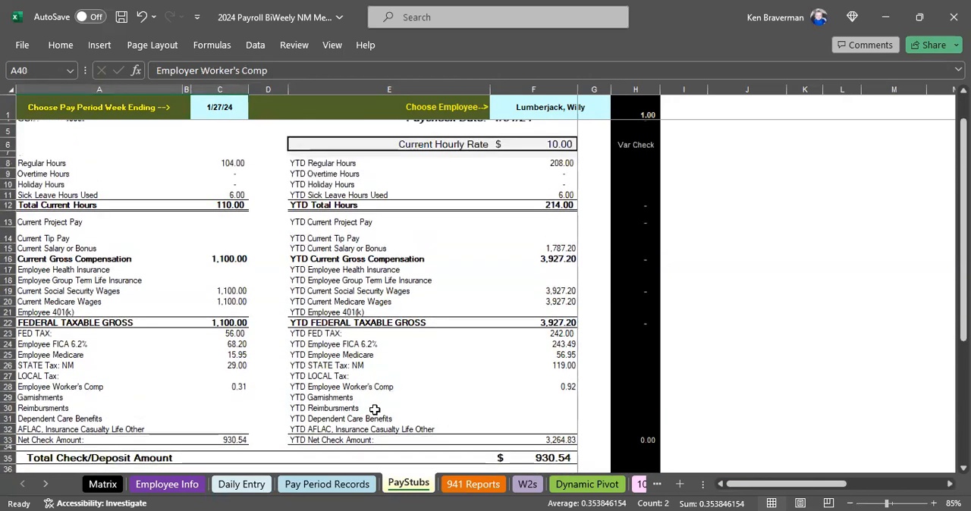
On the Pay Period Records sheet, look across the column headings from Hourly Rate to Adj Annual Wage FOR Newer W4.
left_click(338, 483)
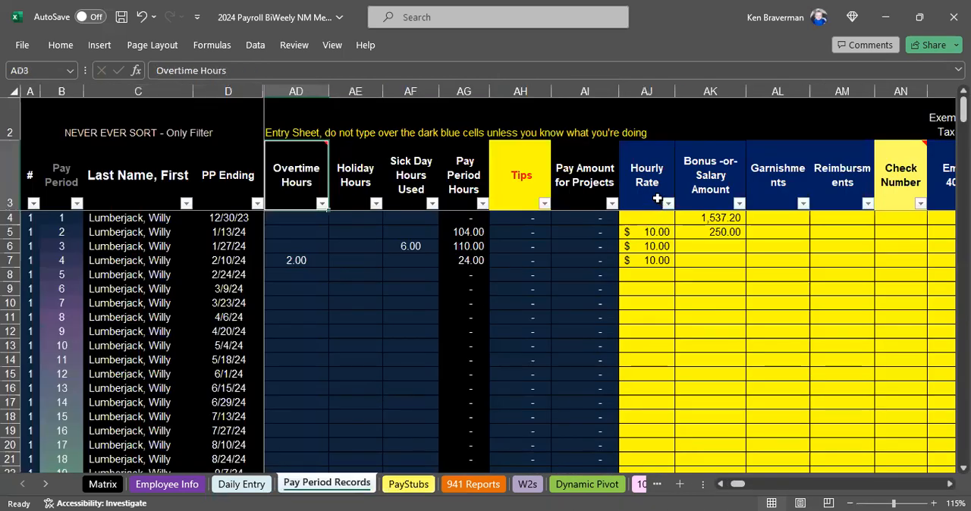
left_click(632, 181)
key("Right")
key("Right")
key("Right")
key("Right")
key("Right")
key("Right")
key("Right")
key("Right")
key("Right")
key("Right")
key("Right")
key("Right")
key("Right")
key("Right")
key("Right")
key("Right")
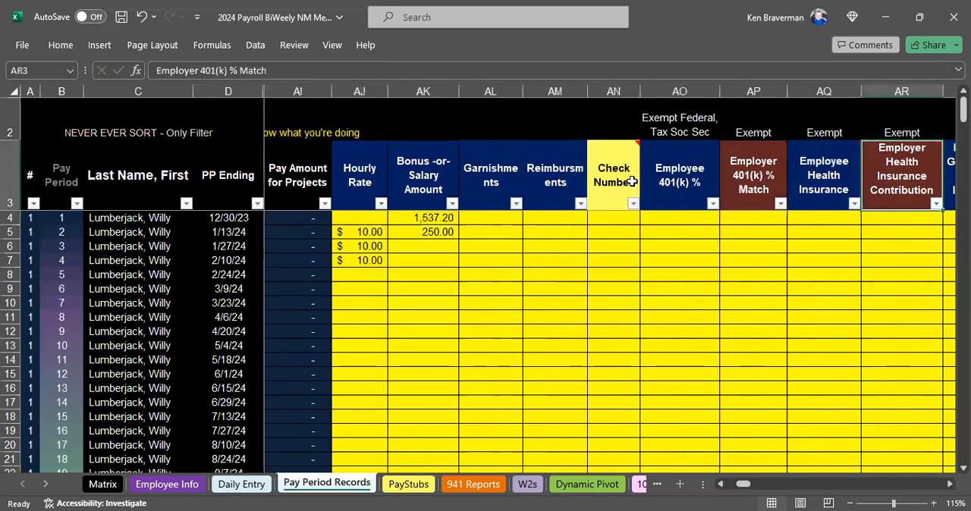
key("Right")
key("Right")
key("Right")
key("Right")
key("Right")
key("Right")
key("Right")
key("Right")
key("Right")
key("Right")
key("Right")
key("Right")
key("Right")
key("Right")
key("Right")
key("Right")
key("Right")
key("Right")
key("Right")
key("Right")
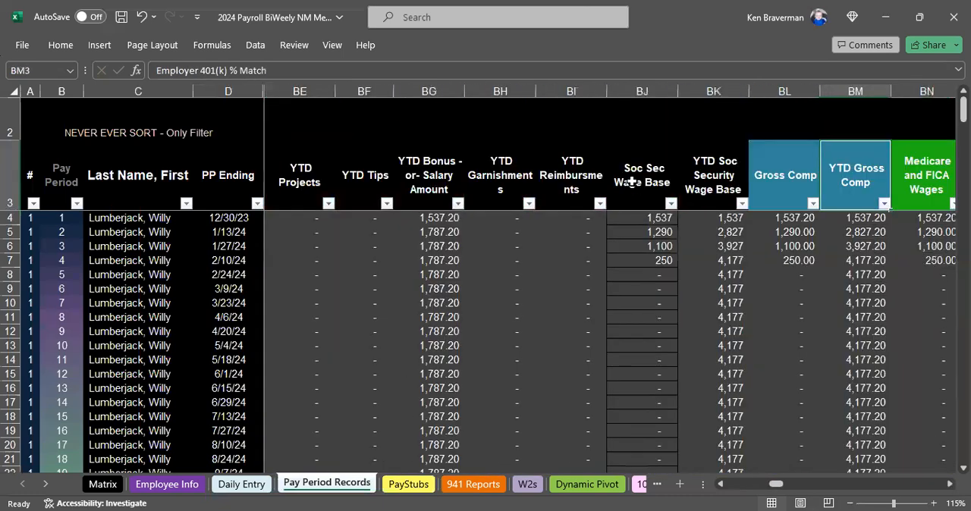
key("Right")
key("Right")
key("Right")
key("Right")
key("Right")
key("Right")
key("Right")
key("Right")
key("Right")
key("Right")
key("Right")
key("Right")
key("Right")
key("Right")
key("Right")
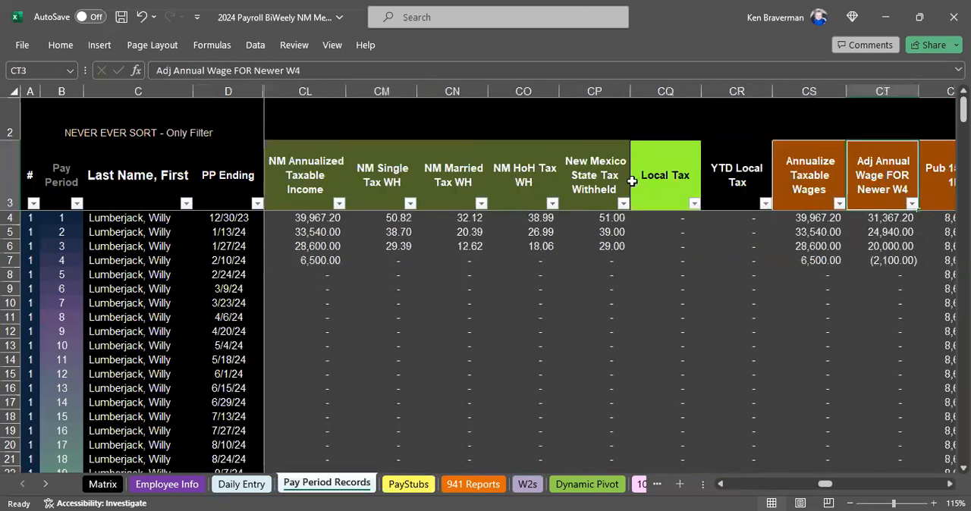
Go back to the state tax columns and inspect the first record's NM Annualized Taxable Income formula.
key("Left")
key("Left")
key("Left")
key("Left")
key("Left")
key("Left")
key("Left")
key("Left")
key("Left")
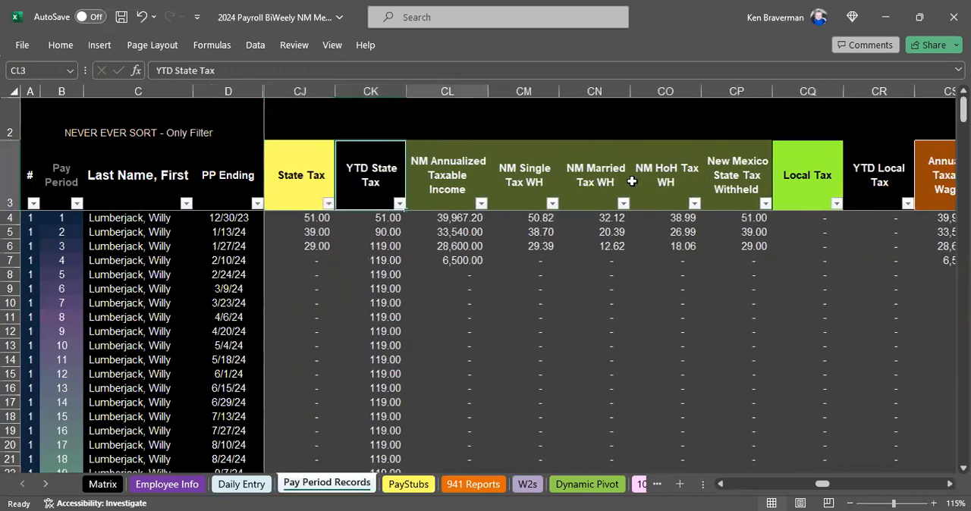
key("Right")
key("Down")
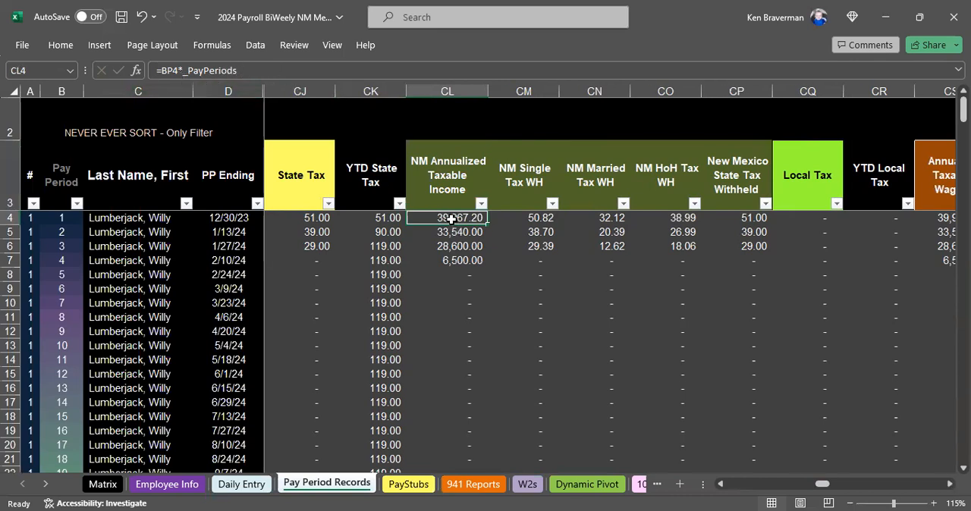
Examine the full New Mexico single, married and head of household withholding formulas and the state tax withheld formula in the first record.
left_click(521, 222)
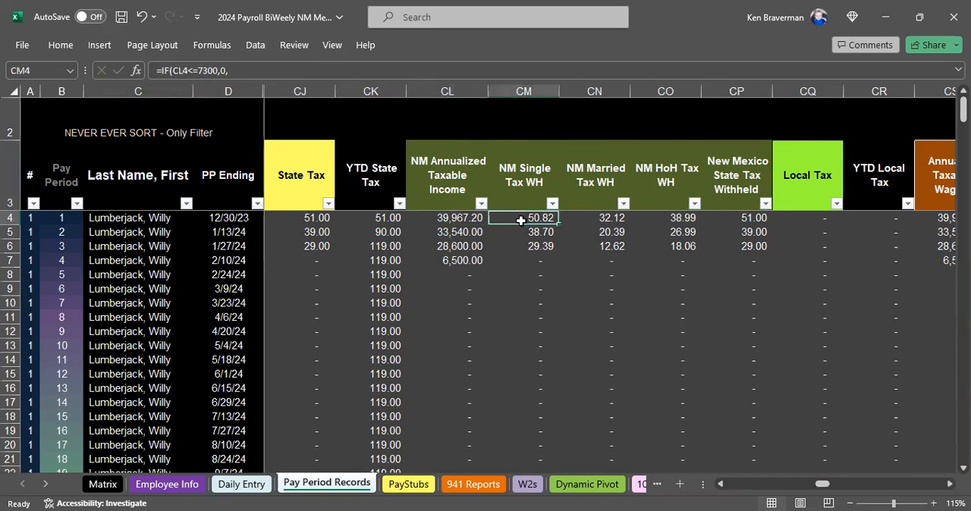
left_click_drag(295, 79, 300, 219)
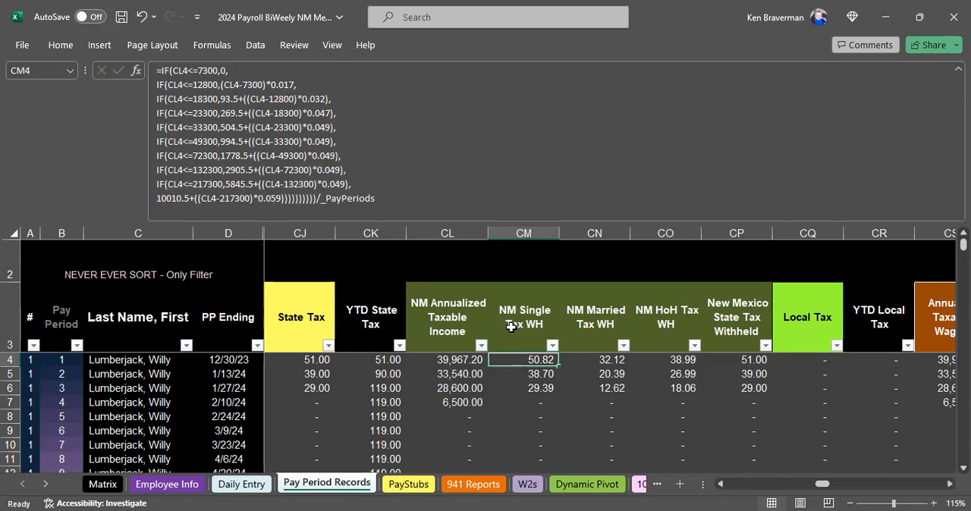
left_click(596, 360)
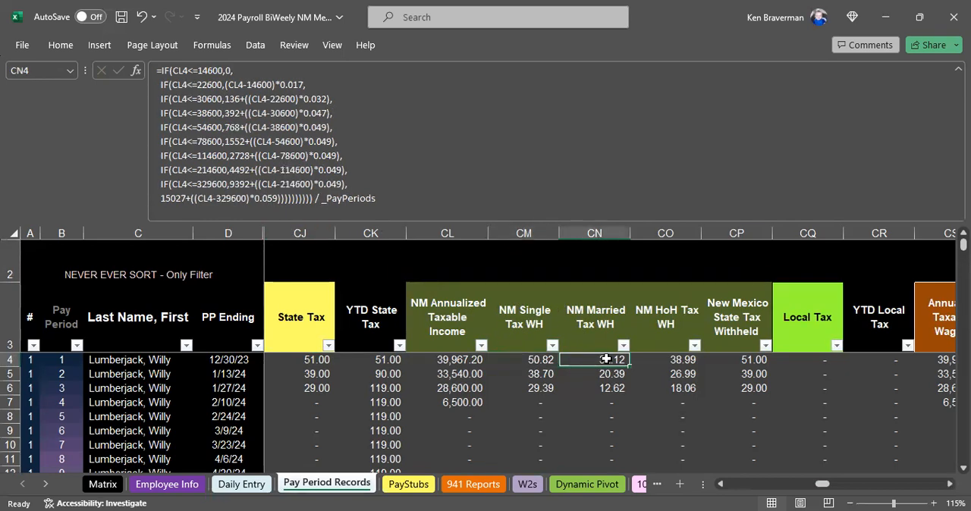
left_click(675, 360)
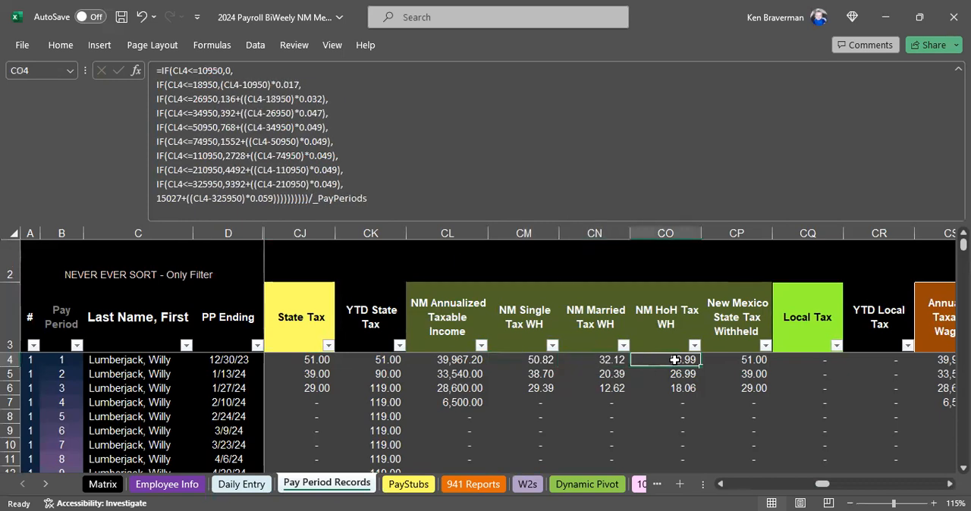
left_click(736, 360)
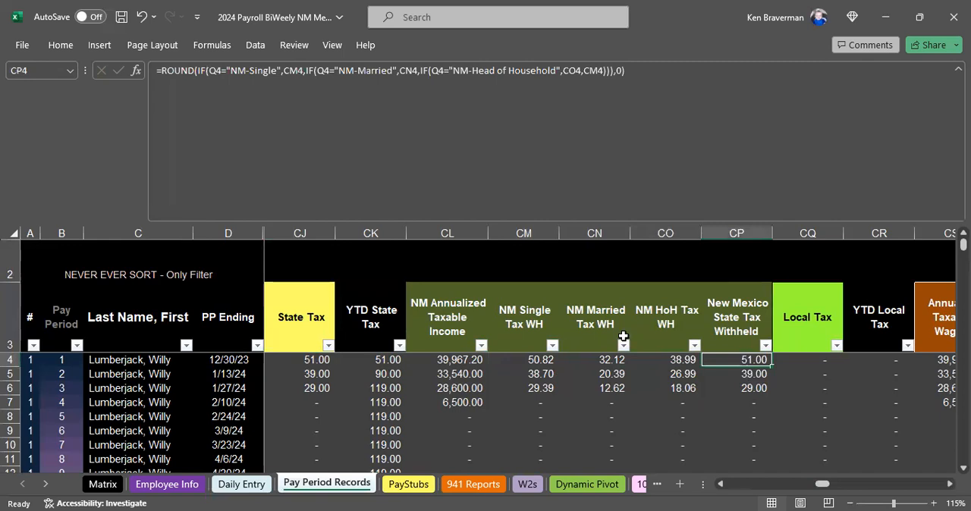
left_click_drag(368, 224, 357, 78)
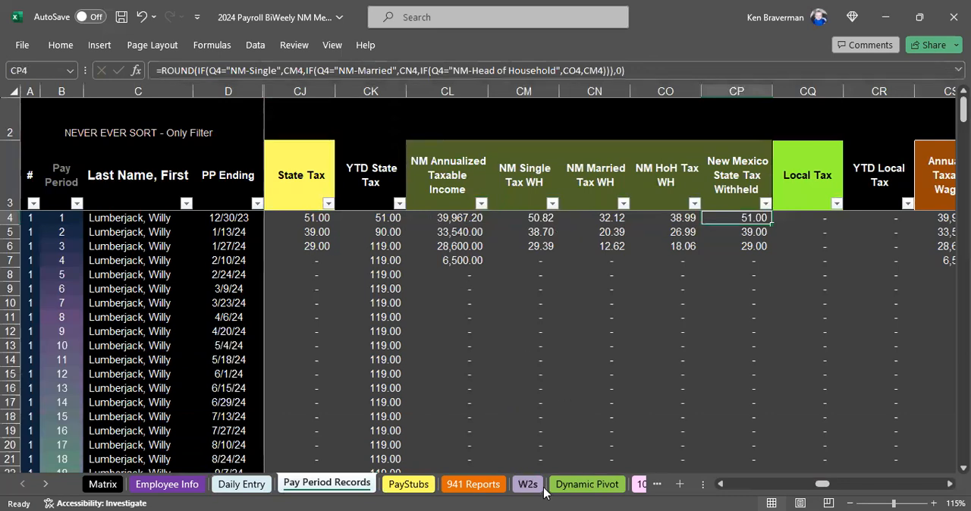
On the 941 Reports sheet, review the Form 941 report and the New Mexico state and local withholding report.
left_click(474, 484)
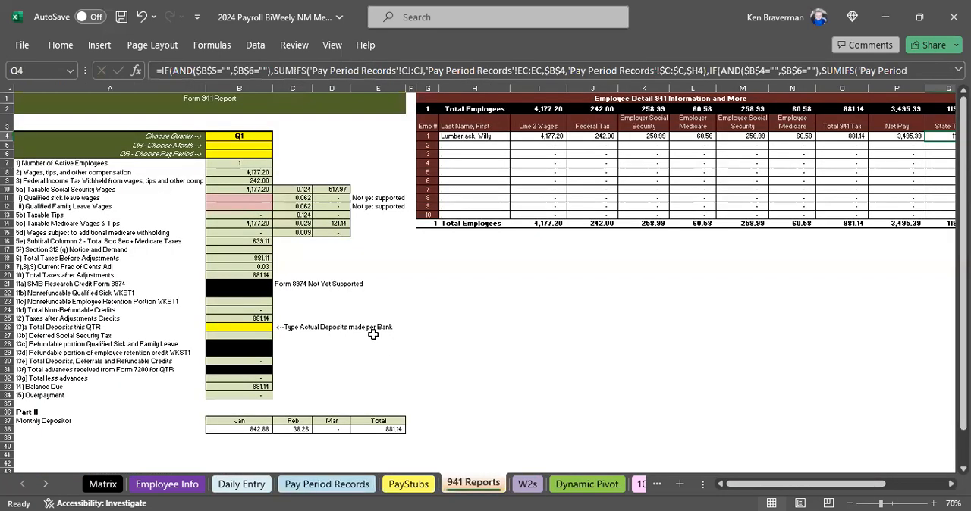
scroll(383, 302, "down", 1)
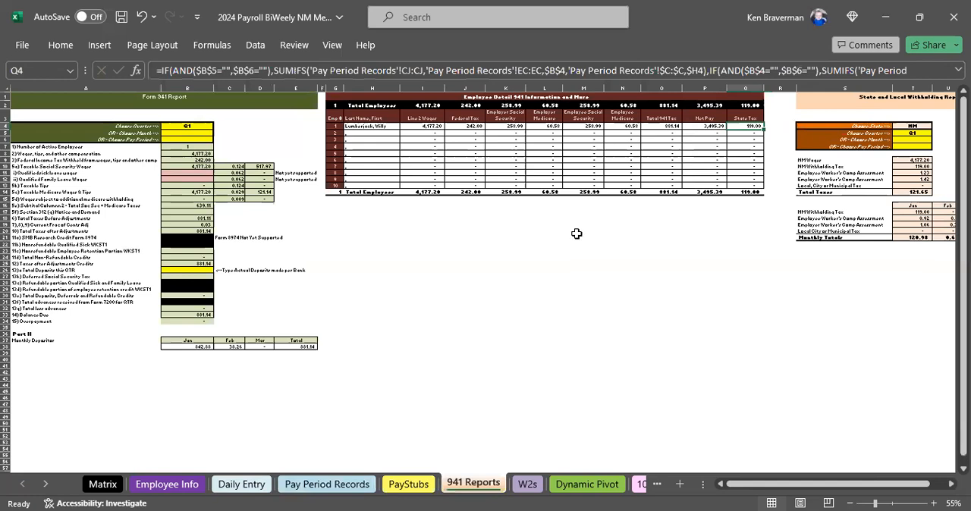
left_click_drag(913, 126, 928, 189)
On the W2s sheet, review the W2 box amounts from federal wages through state and local taxes.
left_click(527, 484)
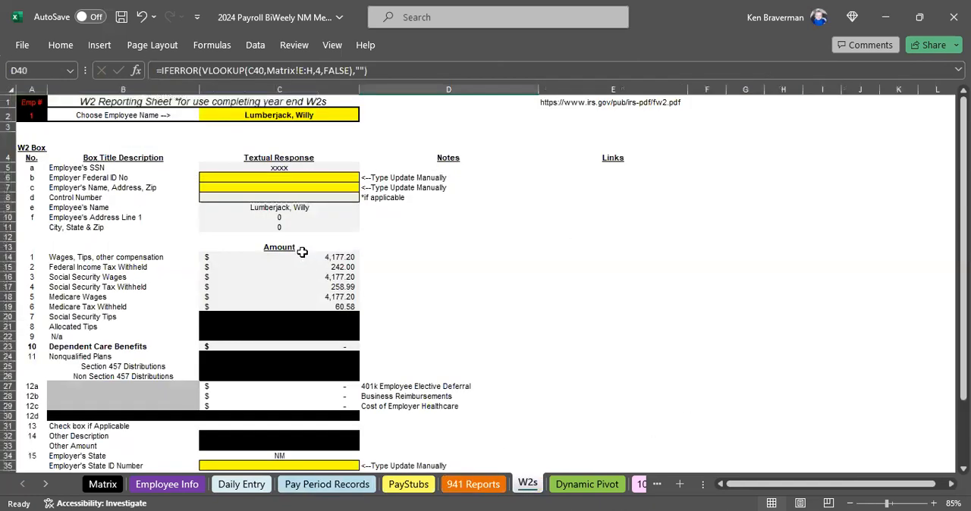
scroll(307, 281, "down", 2)
scroll(312, 307, "down", 3)
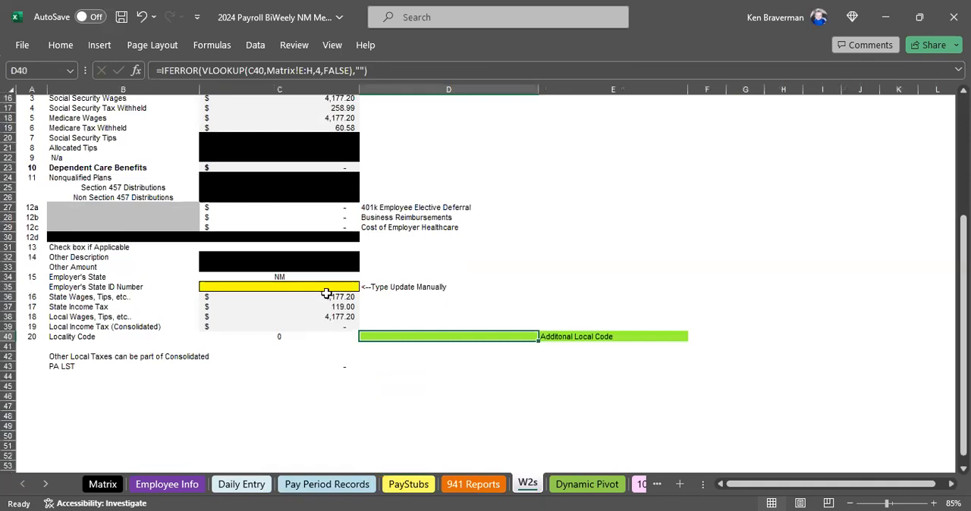
Refresh the pivot table on the Dynamic Pivot sheet with the current payroll data.
scroll(570, 487, "up", 5)
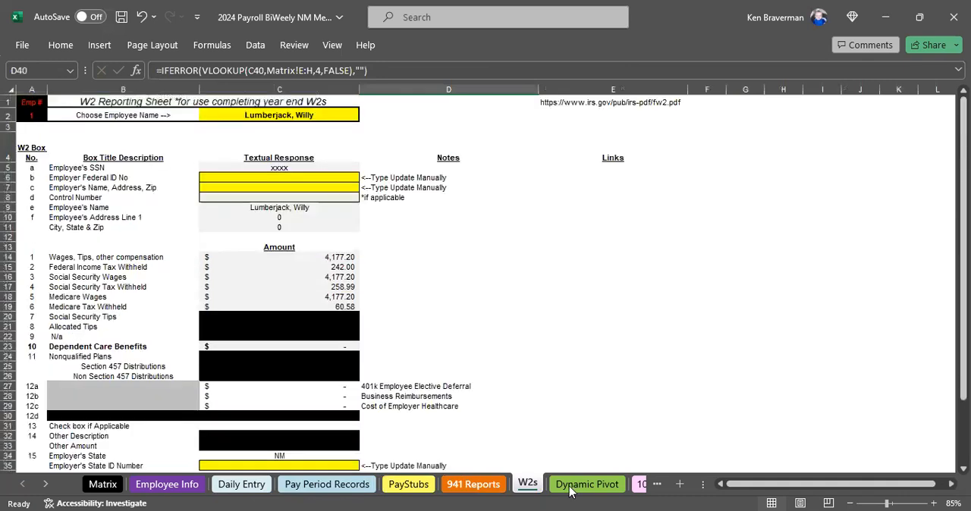
left_click(587, 484)
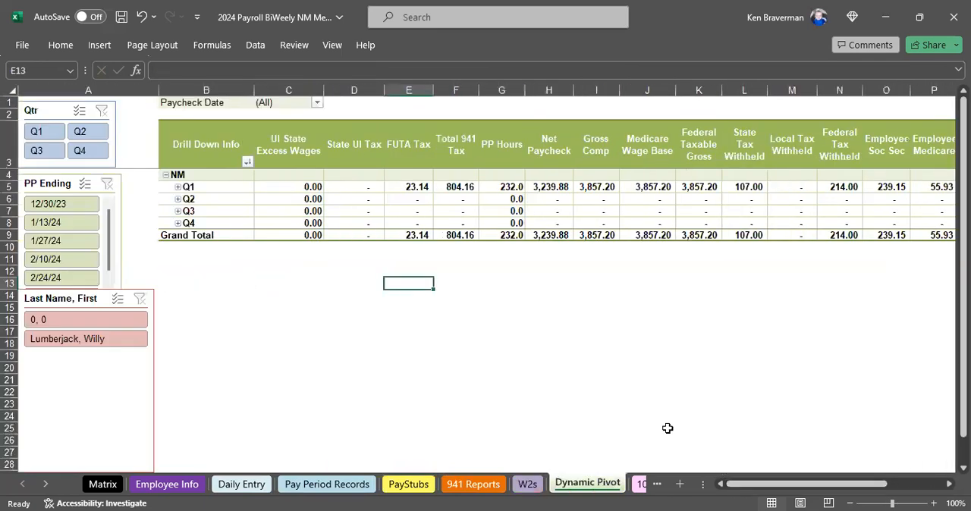
right_click(403, 227)
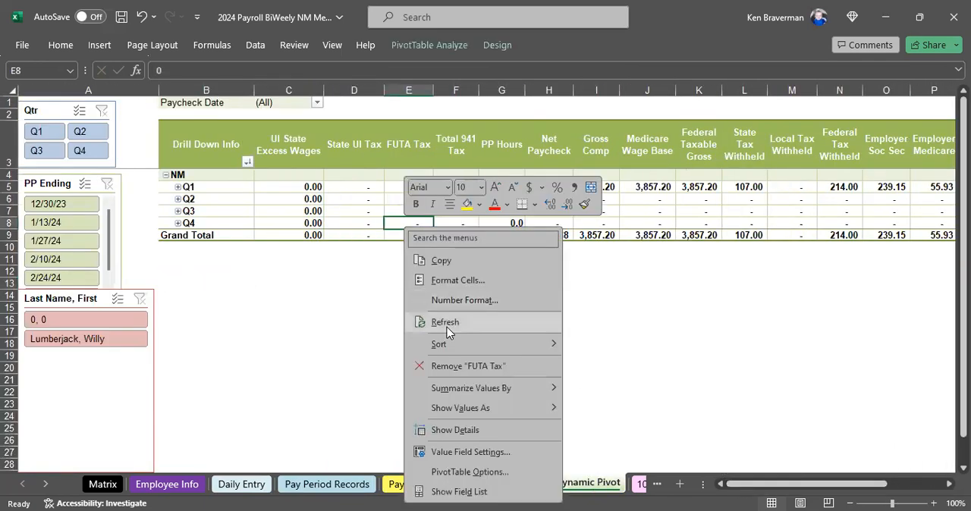
left_click(445, 322)
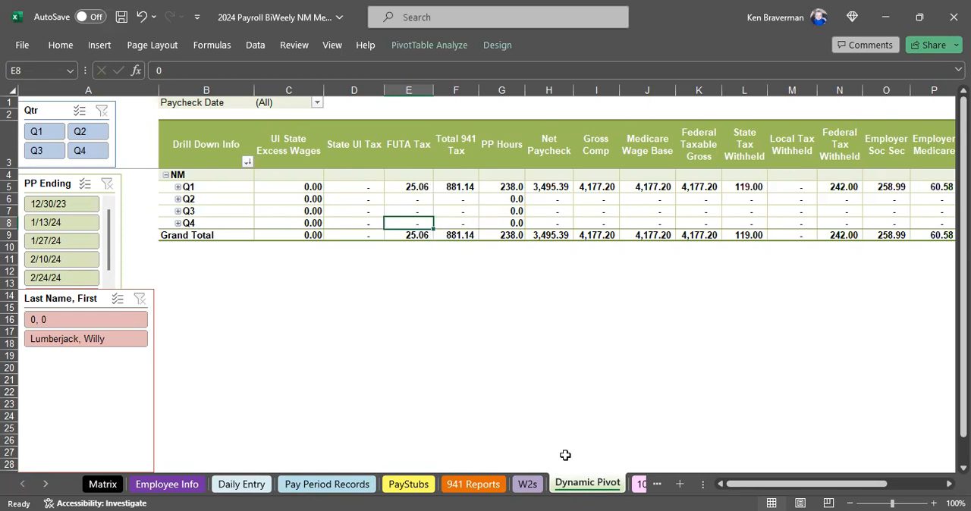
Revisit the payroll setup questions on the Matrix sheet and the employee table on the Employee Info sheet.
left_click(114, 485)
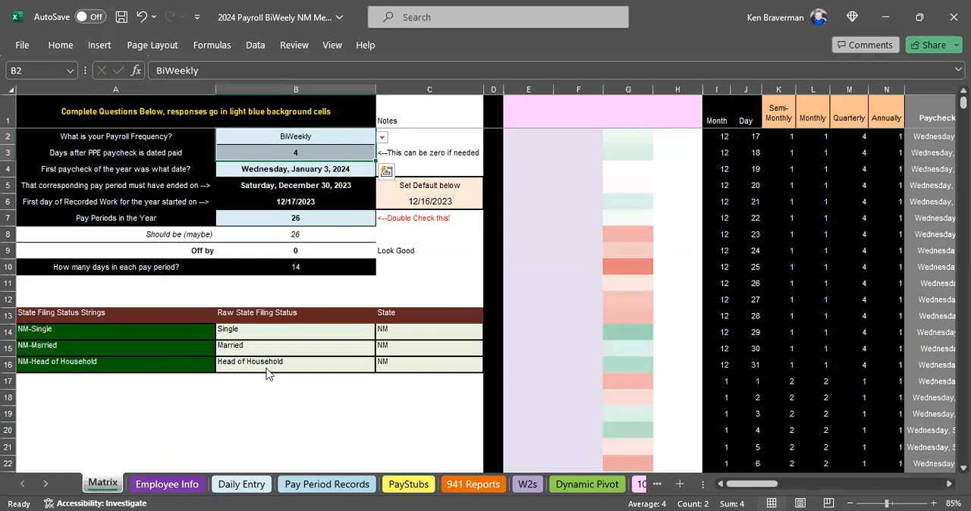
key("ctrl+Page_Down")
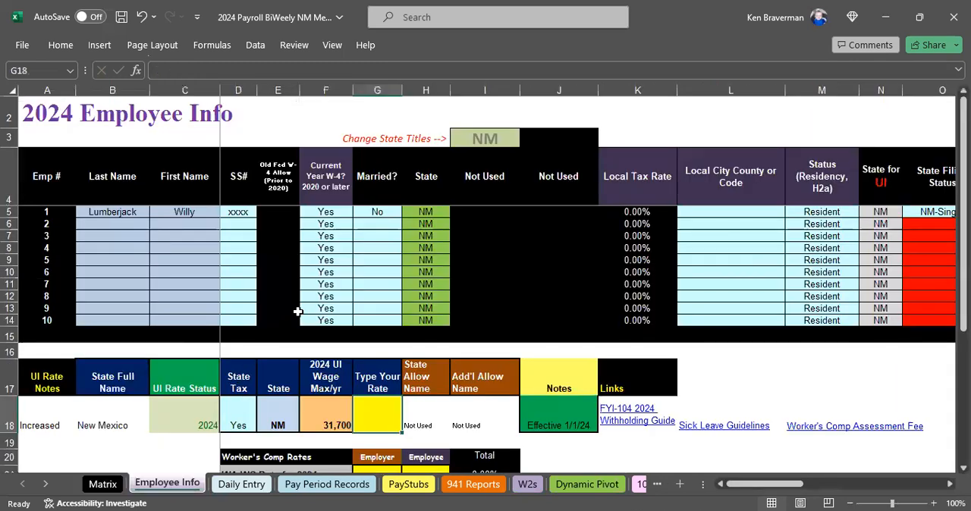